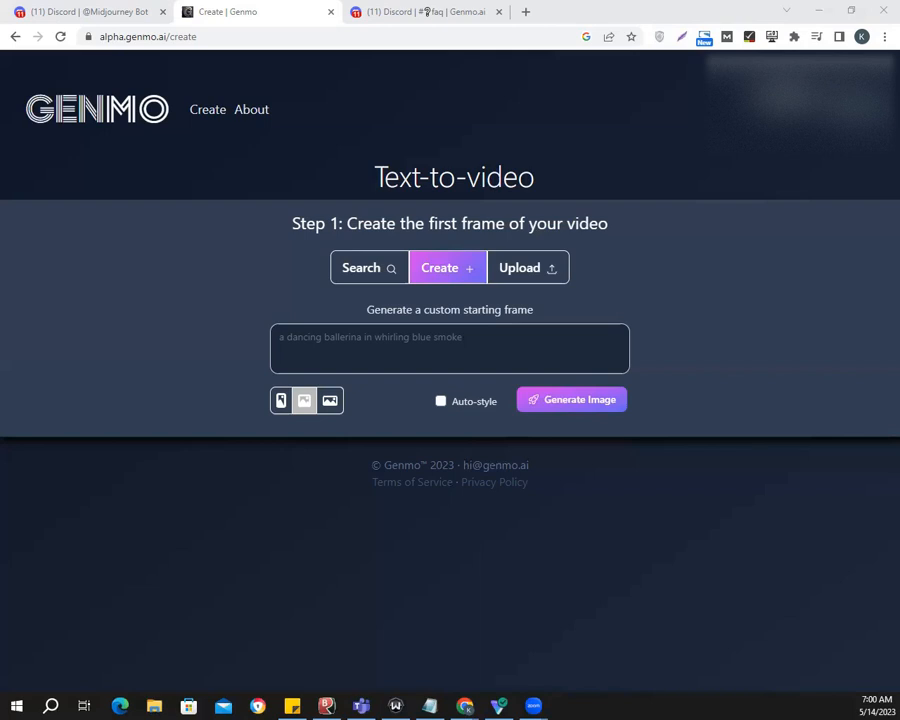
- Look at the Video FAQ in the Genmo.ai Discord channel and return to Genmo's Create page
click(432, 12)
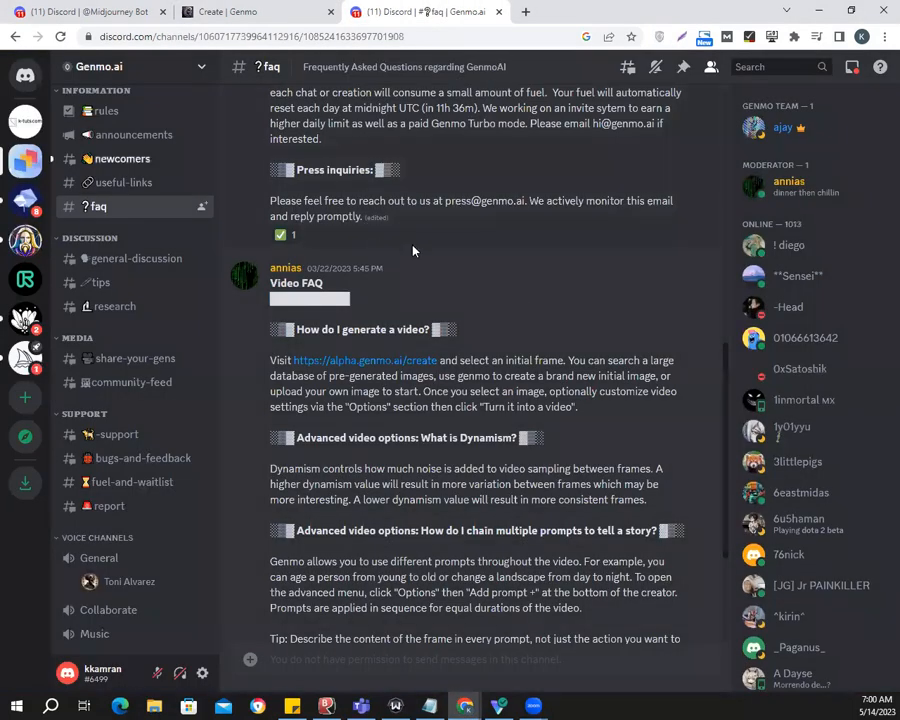
click(249, 11)
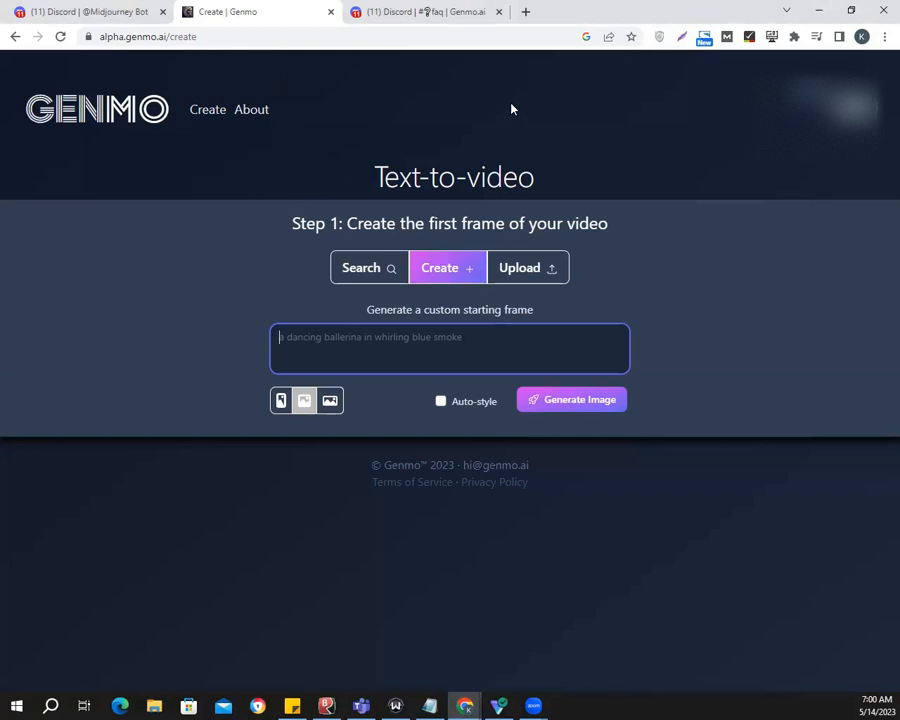
click(432, 10)
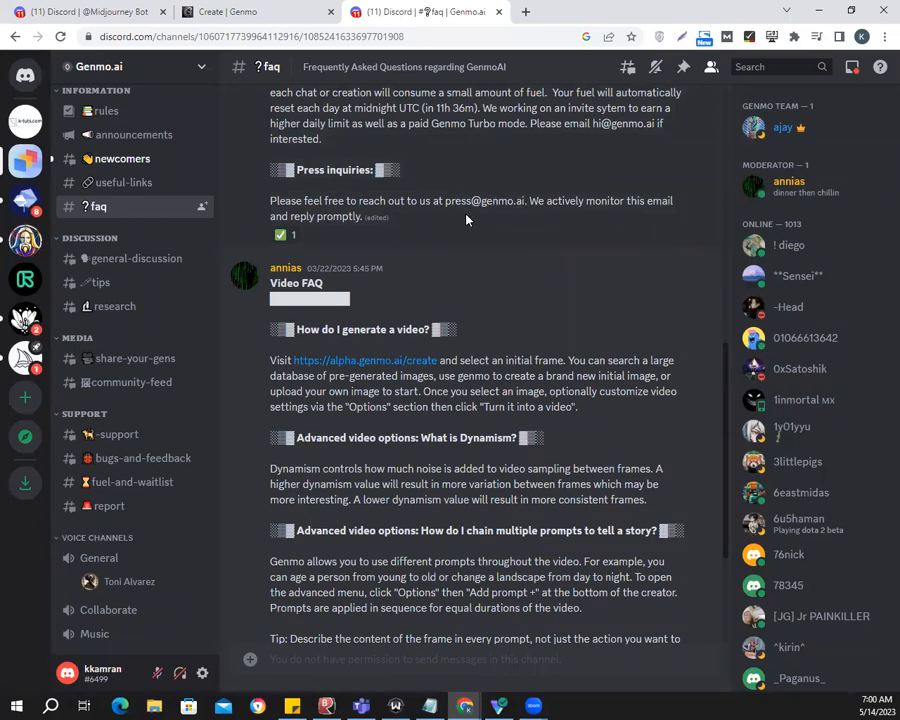
click(258, 10)
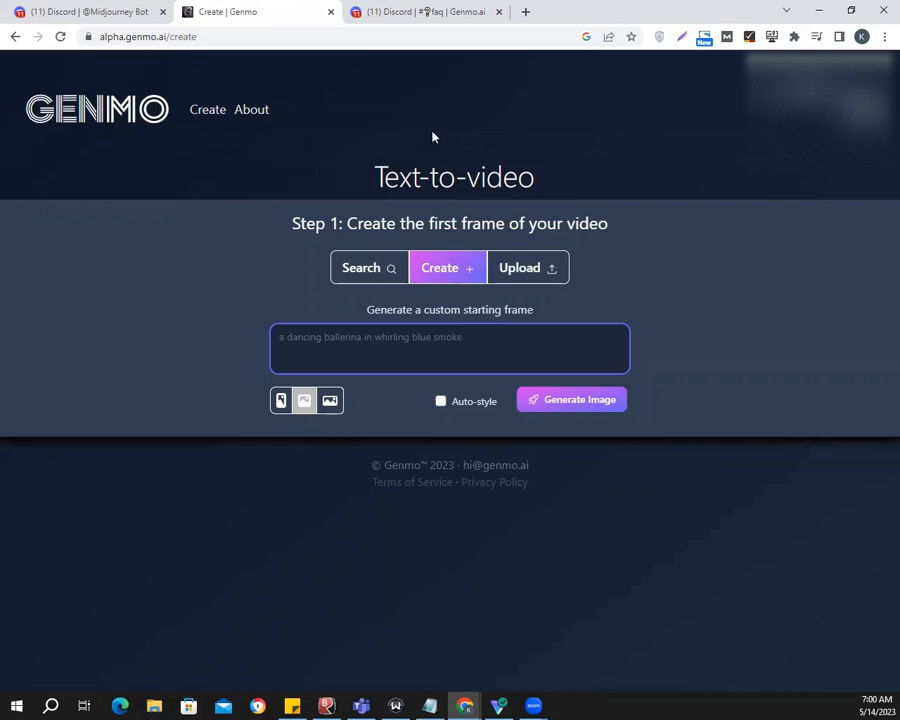
- Search Google for "genmo" in a new browser tab and open the Genmo home page from the results
click(527, 9)
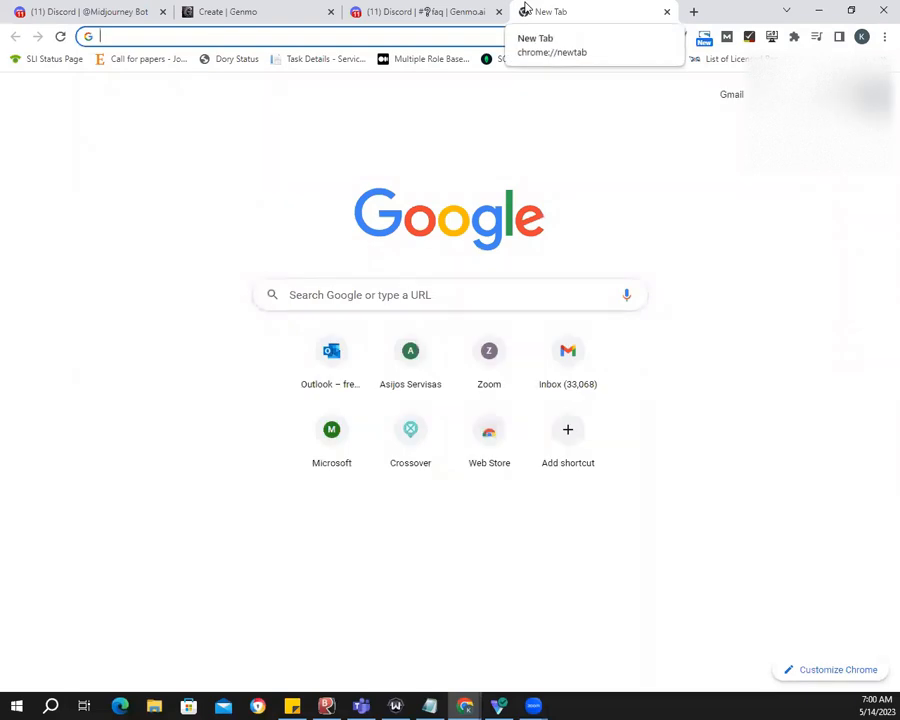
text(goog)
key(Return)
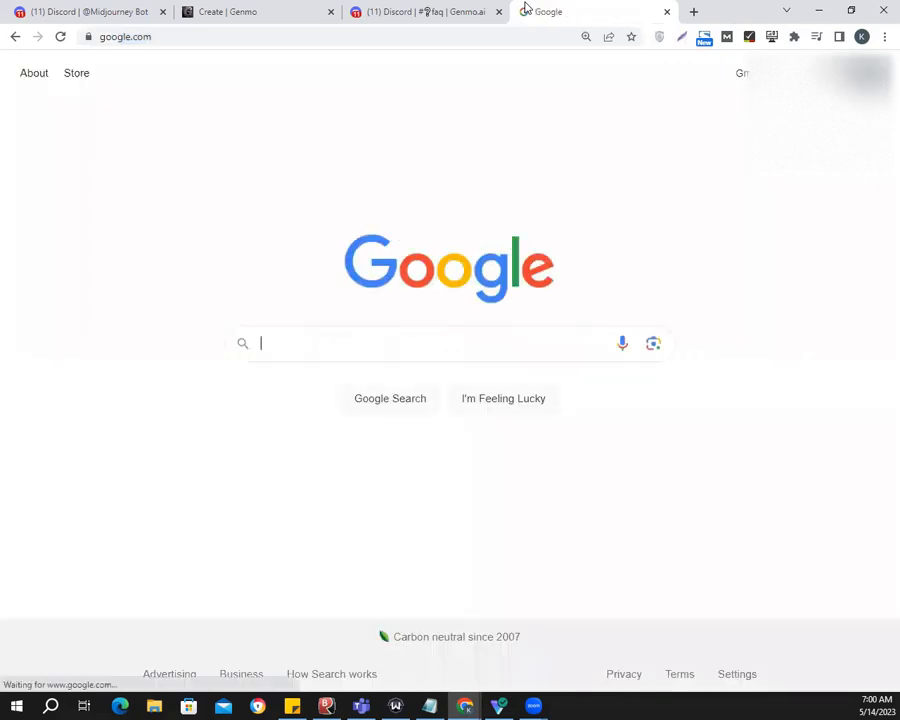
text(genmo)
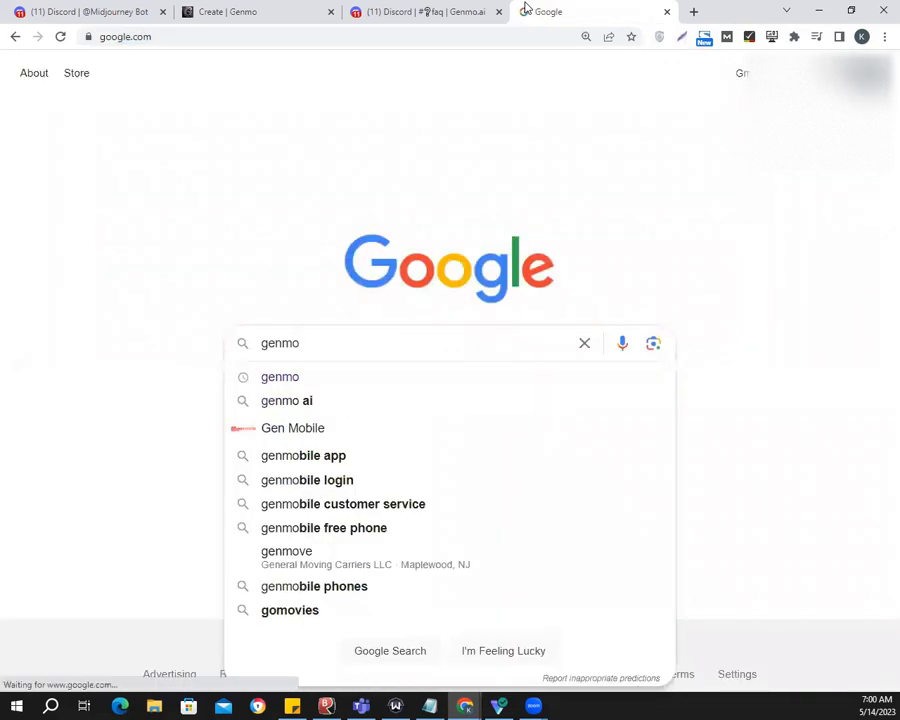
key(Return)
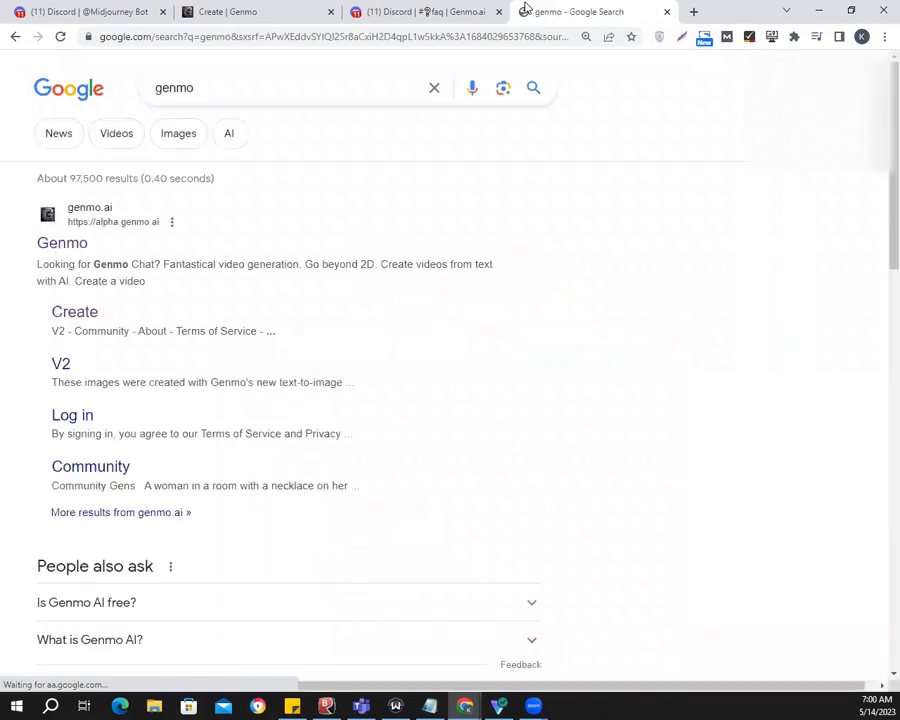
click(80, 244)
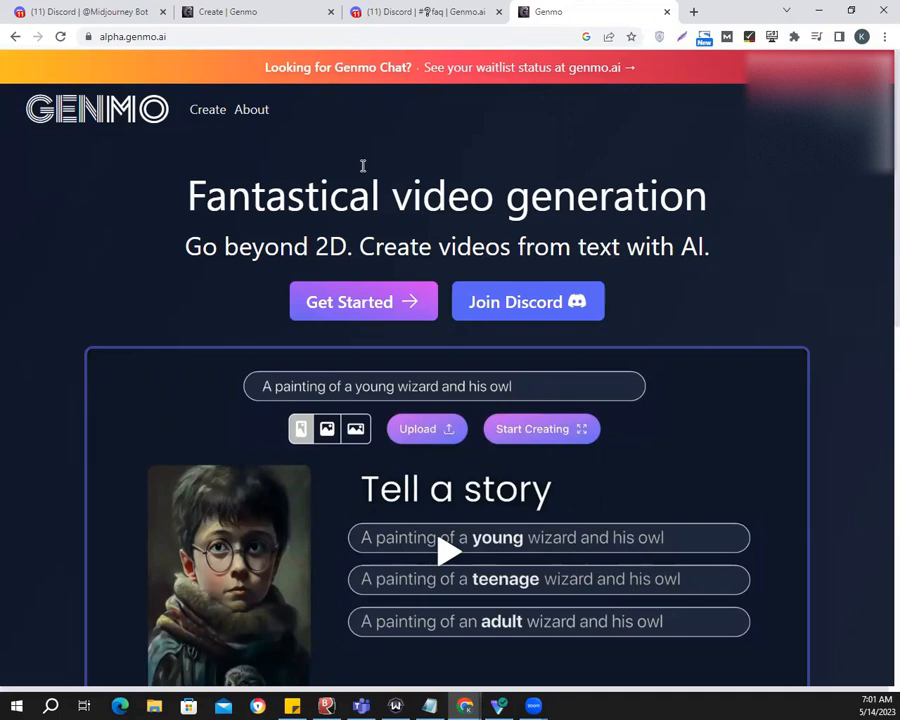
- Return to the Create page, view the pre-generated image search for the first frame, and switch back to custom frame creation
click(266, 13)
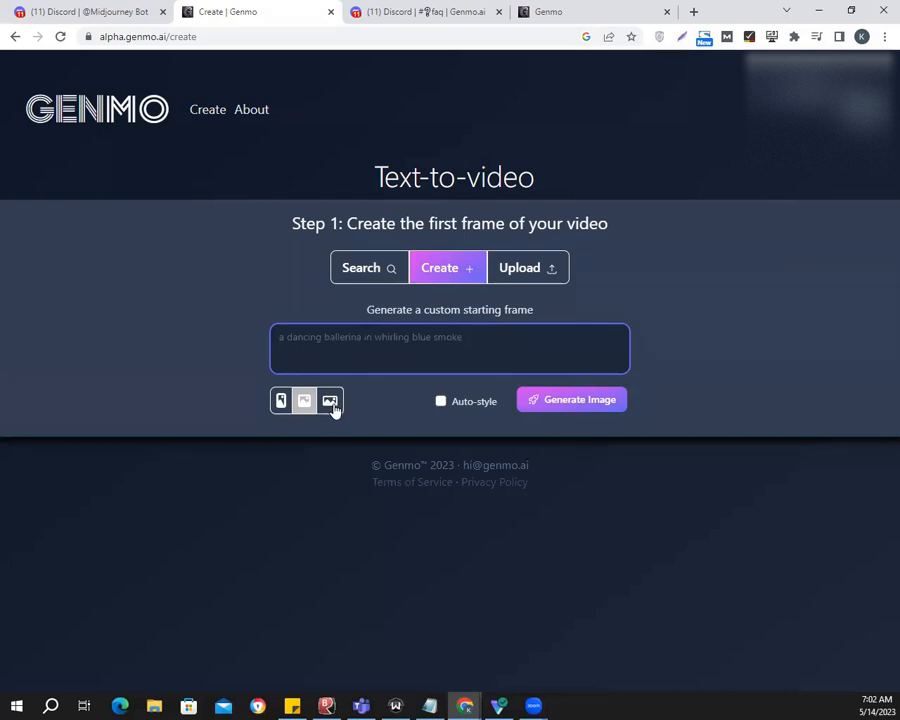
click(366, 278)
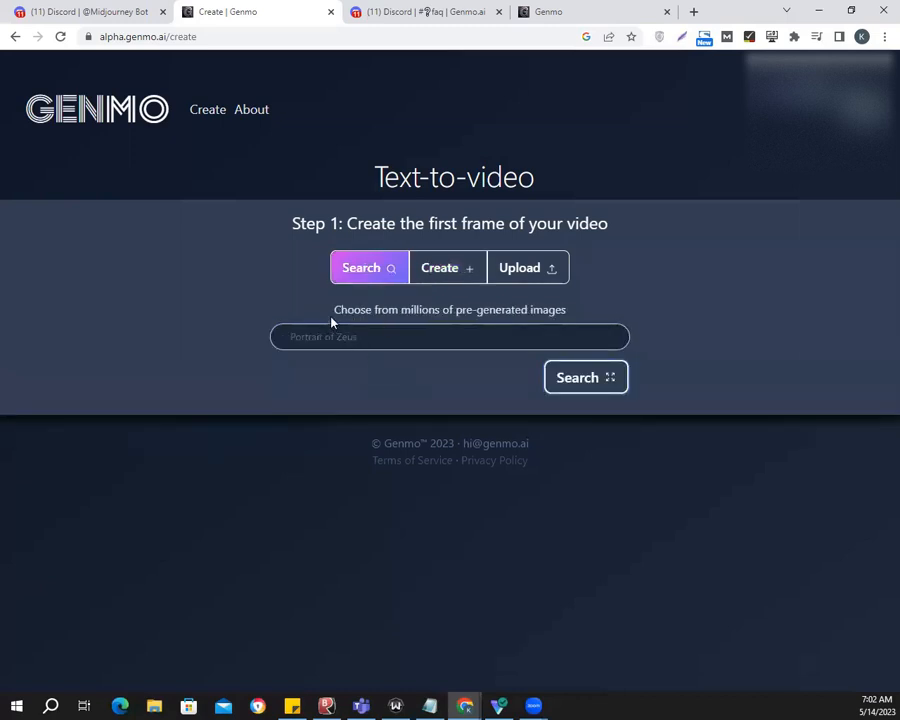
drag(334, 310, 568, 311)
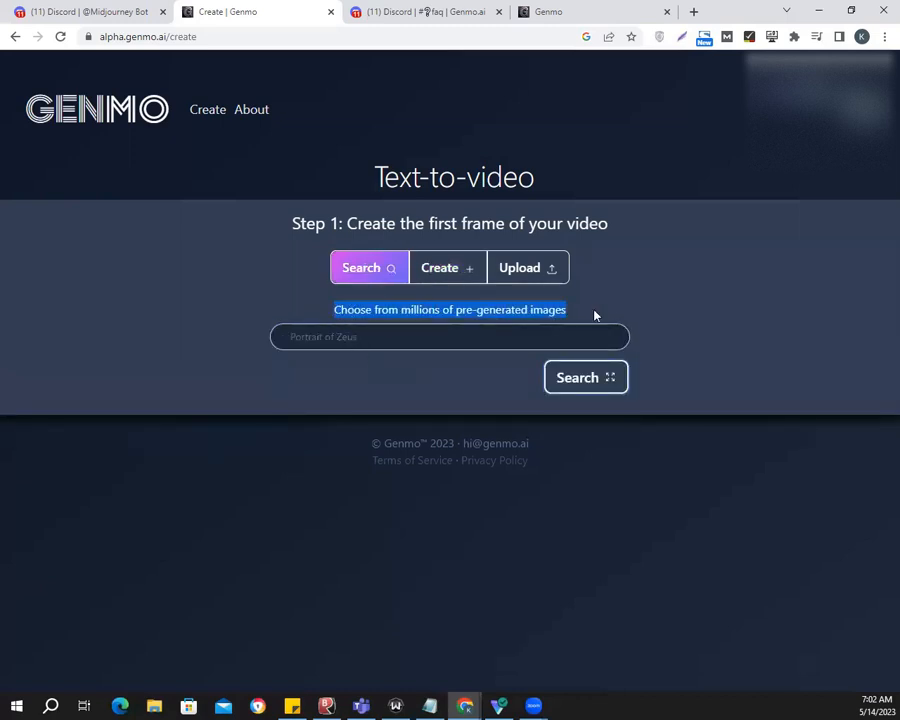
click(552, 310)
drag(449, 310, 575, 313)
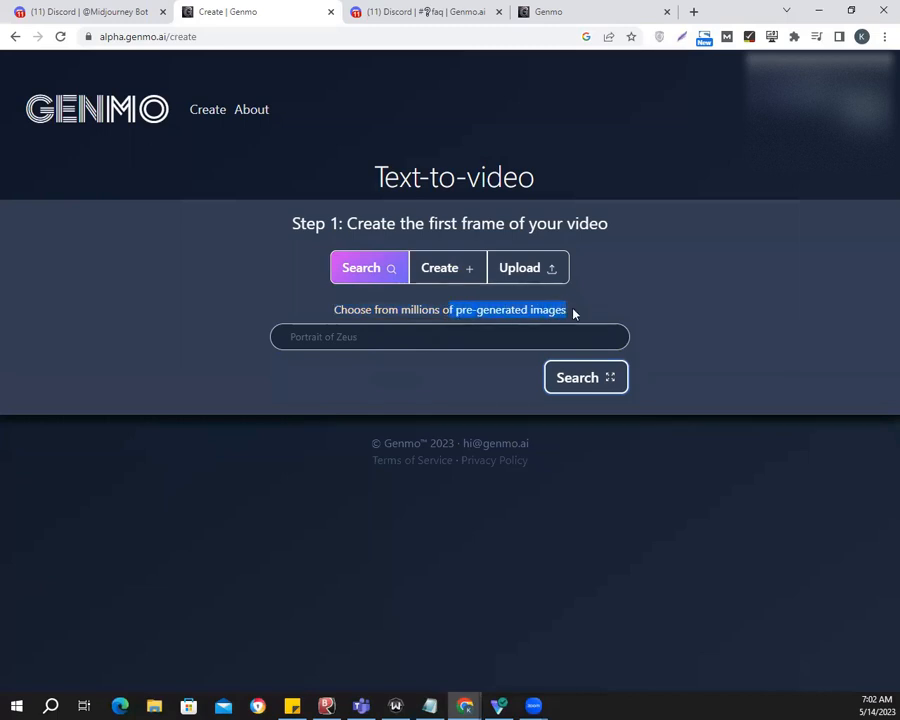
click(441, 280)
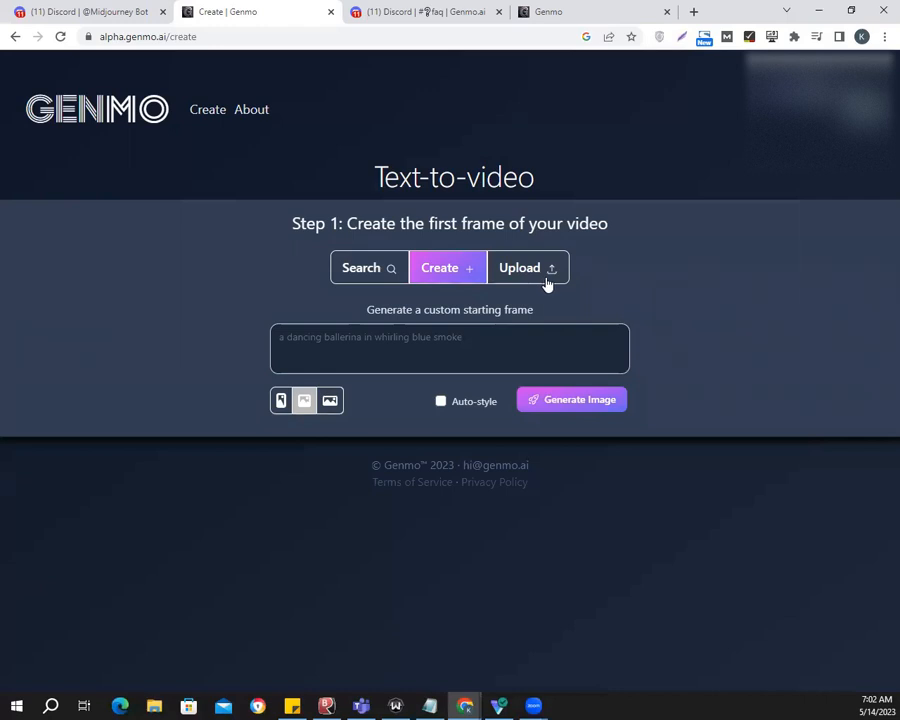
- Look through earlier generated images in the Midjourney Bot conversation on Discord and return to Genmo's Create page
click(55, 10)
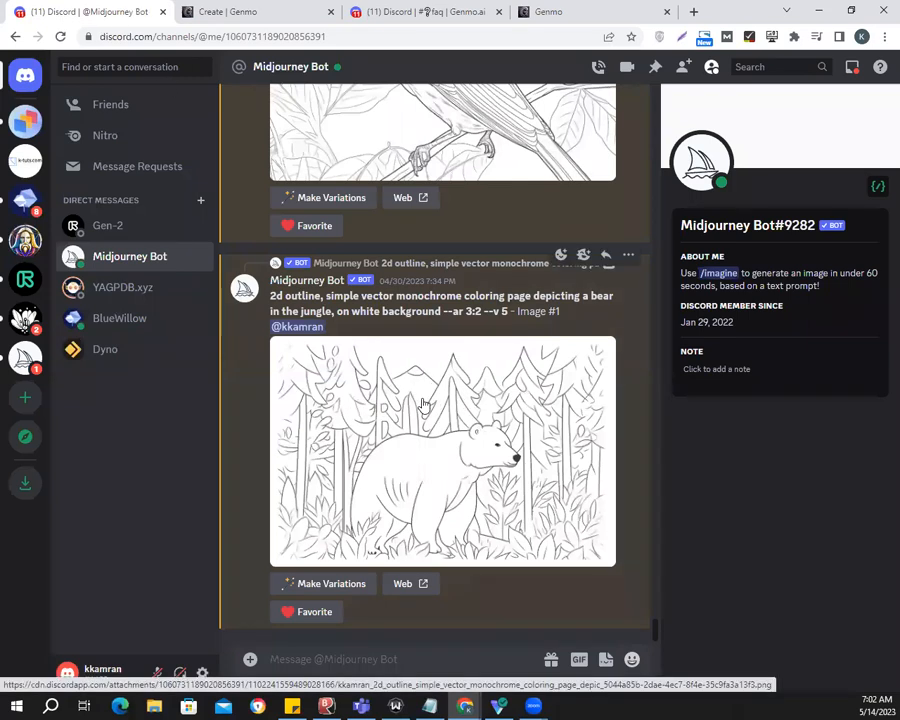
scroll(424, 404, up, 3)
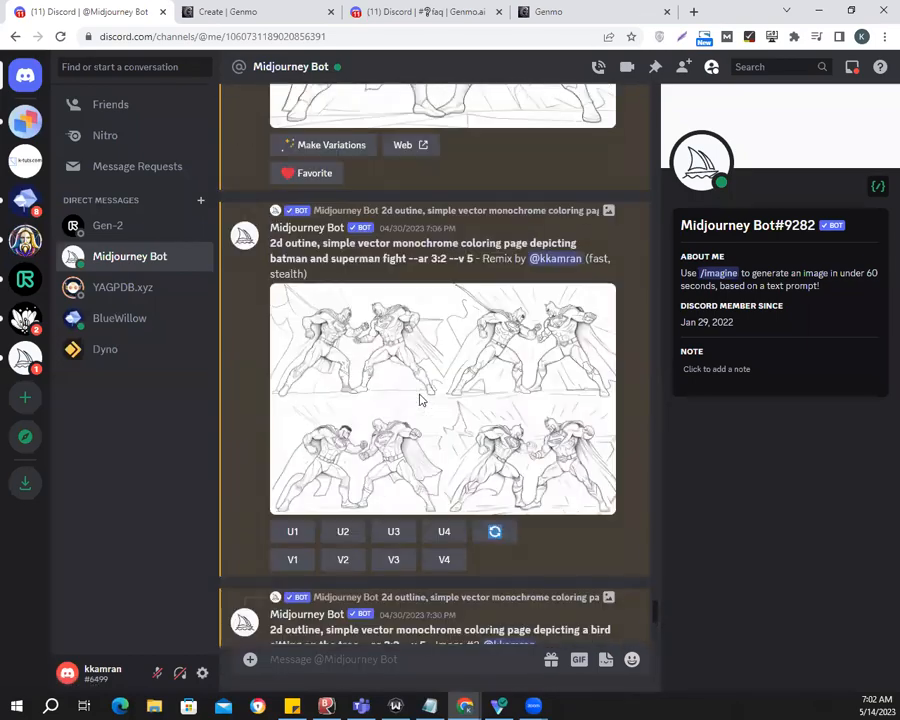
scroll(420, 400, up, 20)
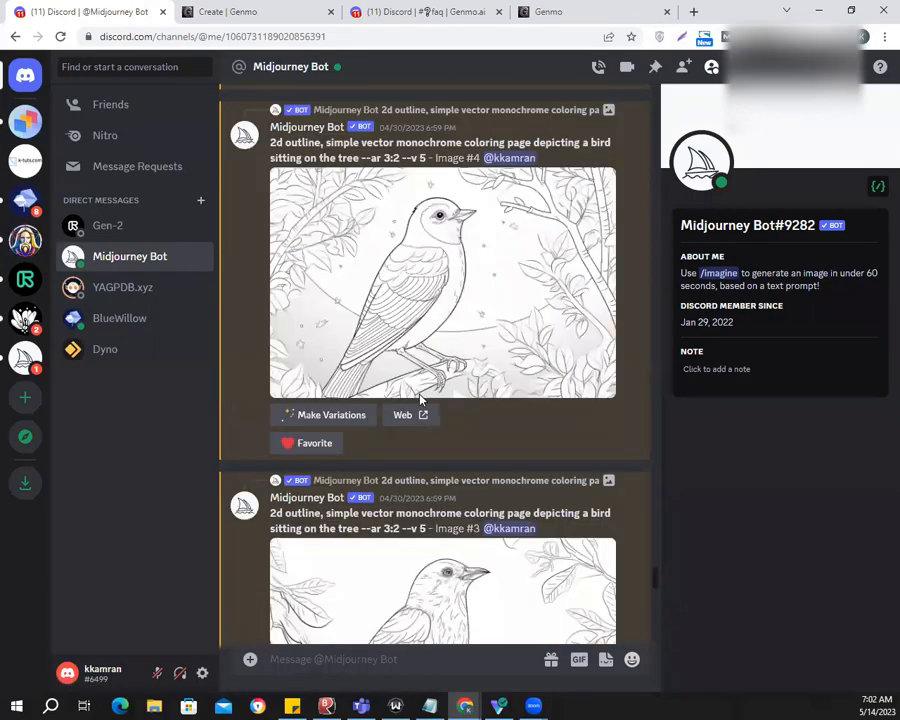
scroll(420, 400, up, 5)
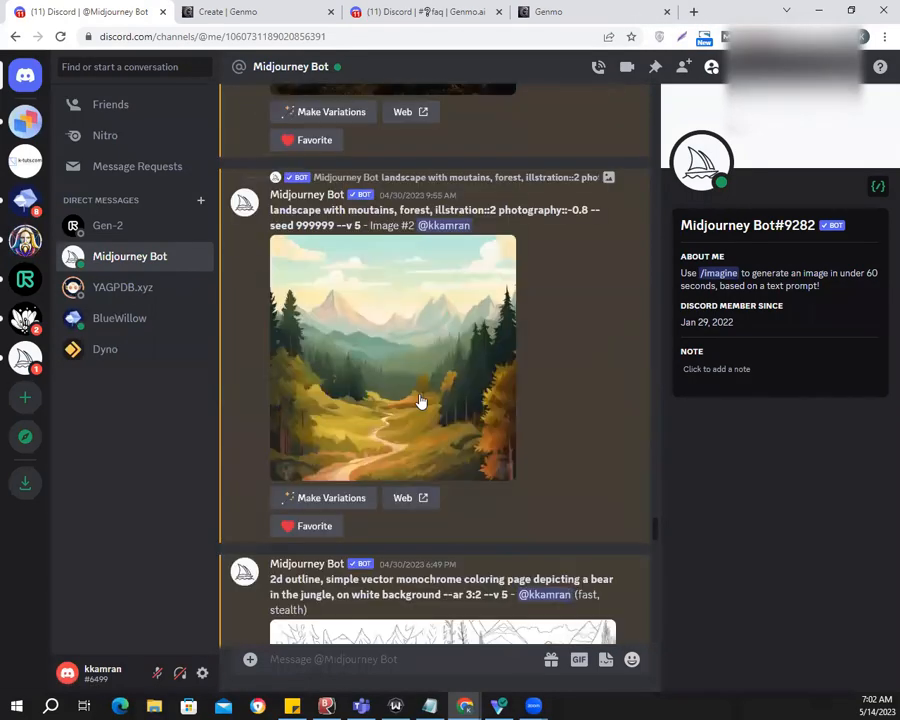
scroll(420, 305, down, 2)
scroll(423, 314, down, 10)
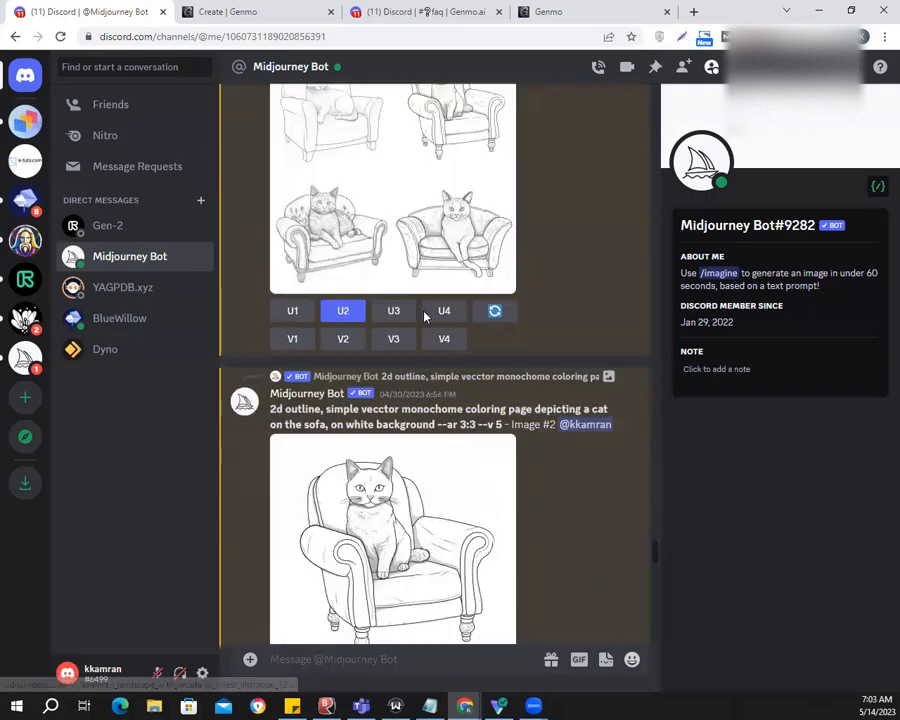
click(235, 12)
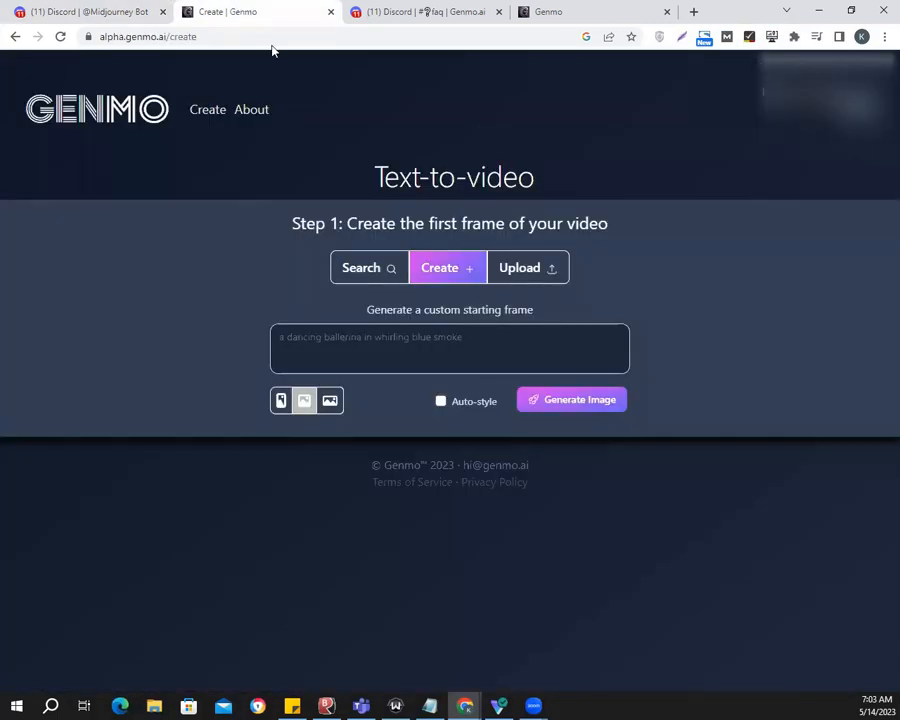
- Generate a portrait-format starting frame from the prompt "a woman in her 20s standing on the beach"
click(434, 344)
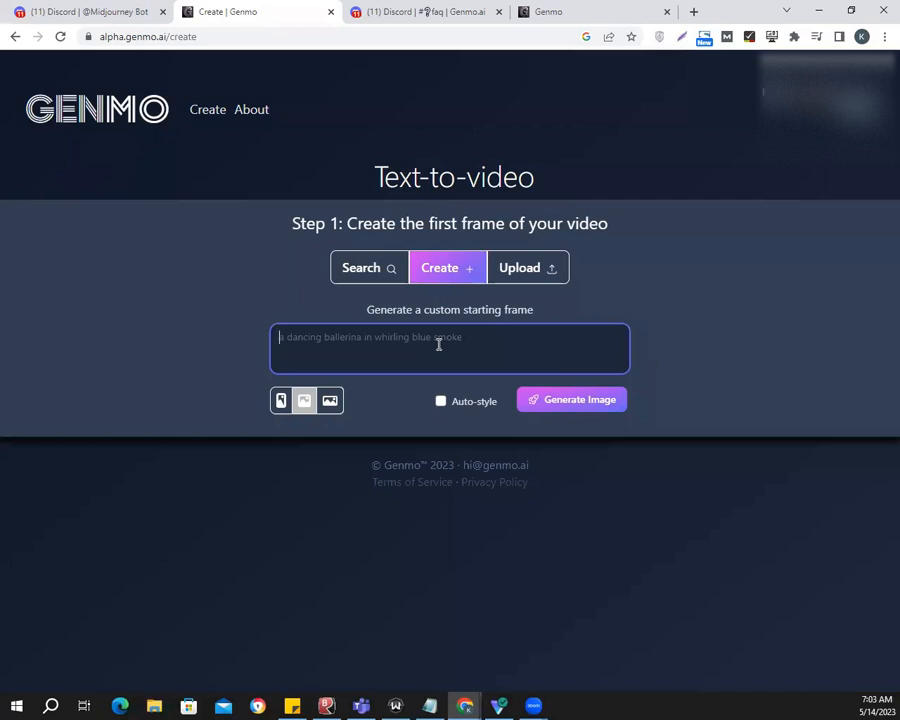
text(a)
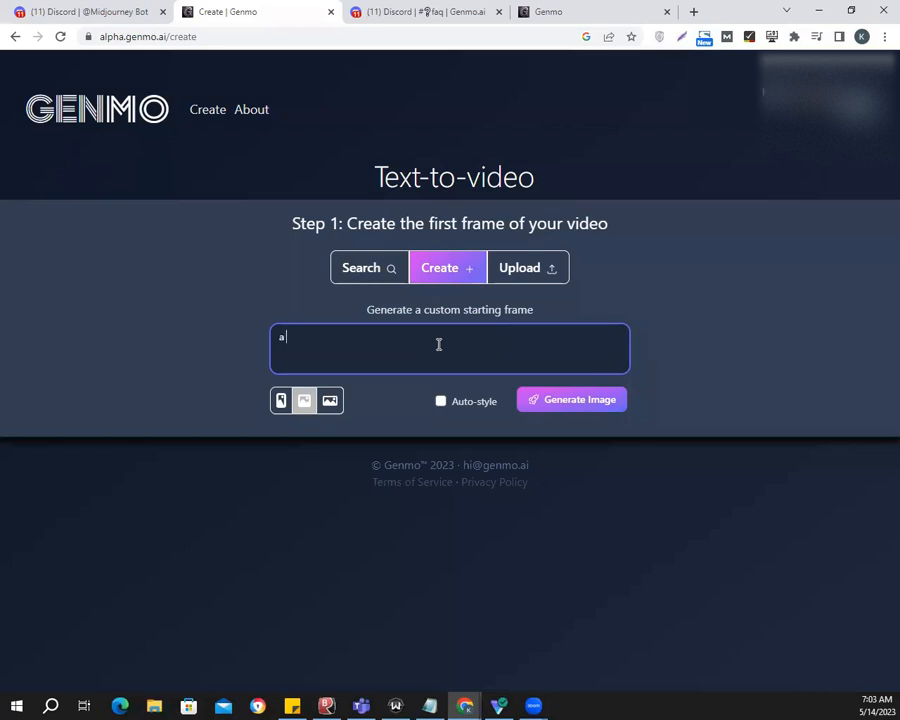
click(282, 403)
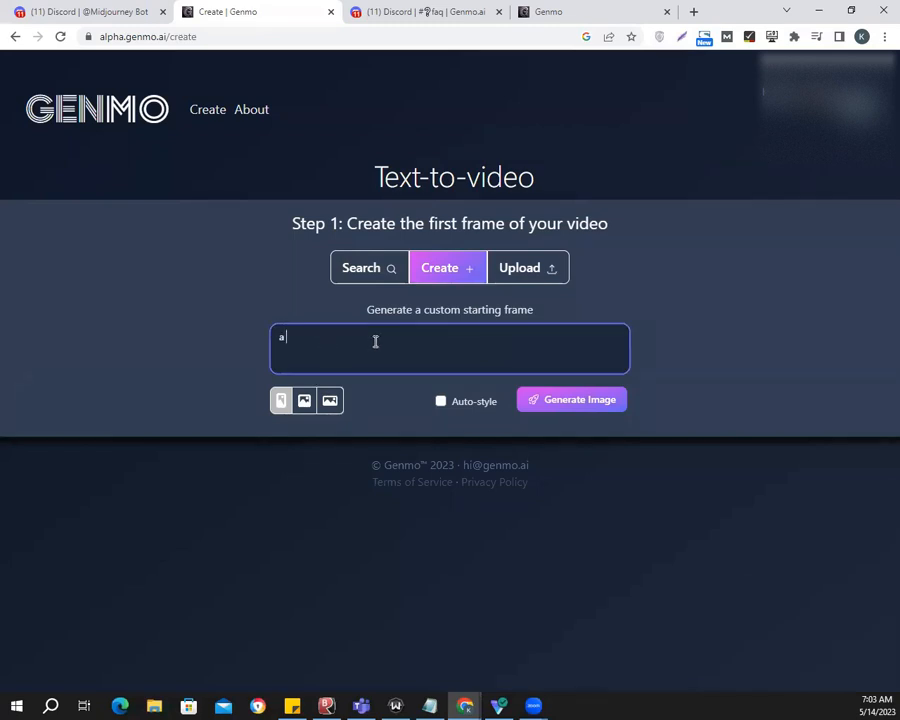
text(woman in her 20s standing on the beach and watching the)
key(BackSpace)
key(BackSpace)
key(BackSpace)
key(BackSpace)
key(BackSpace)
key(BackSpace)
key(BackSpace)
key(BackSpace)
key(BackSpace)
key(BackSpace)
key(BackSpace)
key(BackSpace)
key(BackSpace)
key(BackSpace)
key(BackSpace)
key(BackSpace)
key(BackSpace)
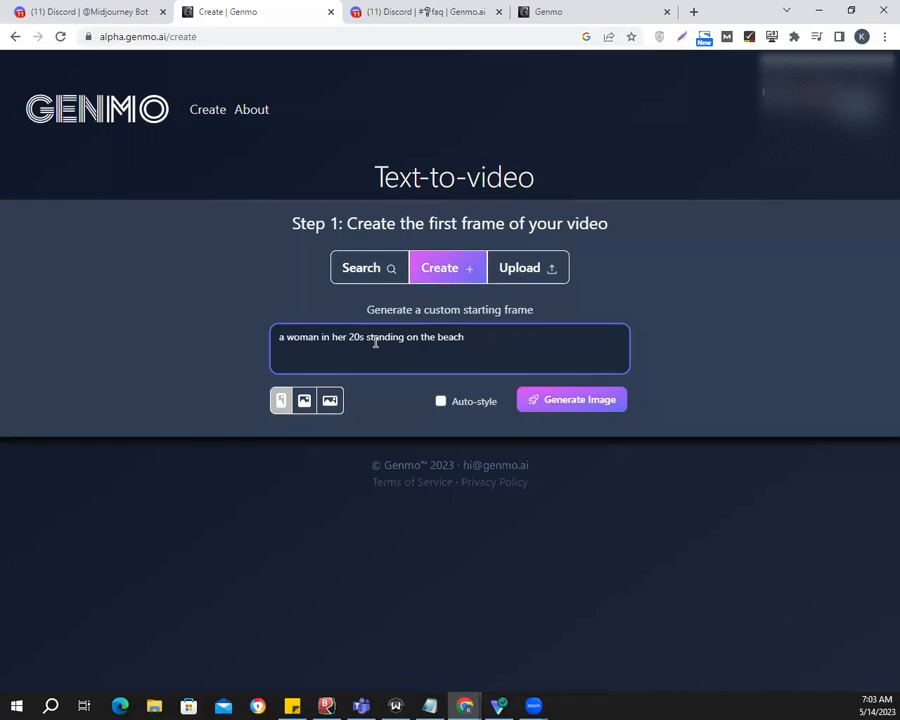
click(572, 404)
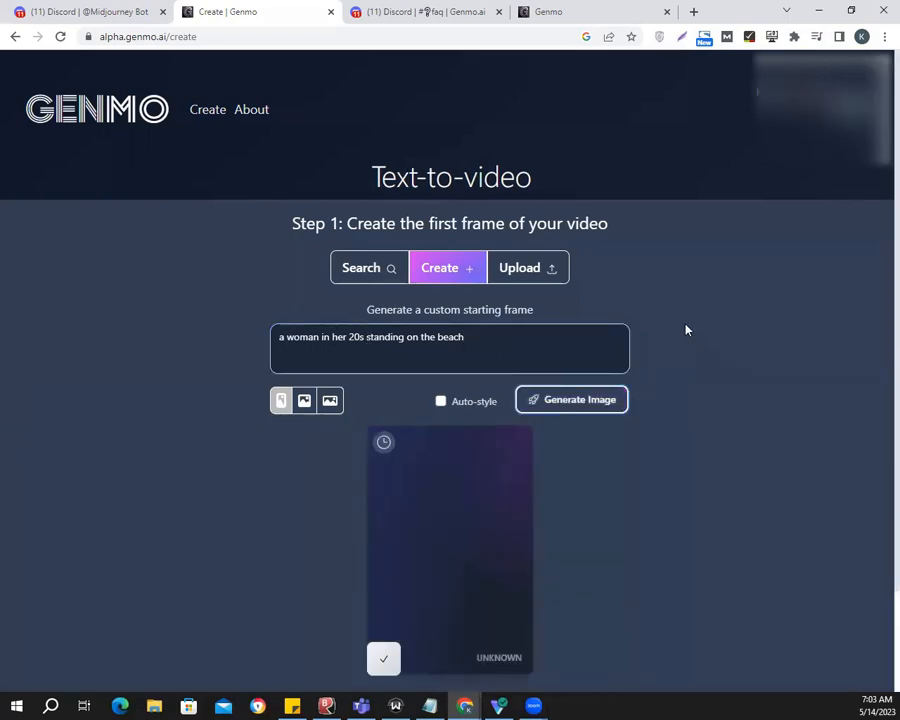
- Choose the generated image of the woman on the beach as the video's first frame
scroll(703, 318, down, 2)
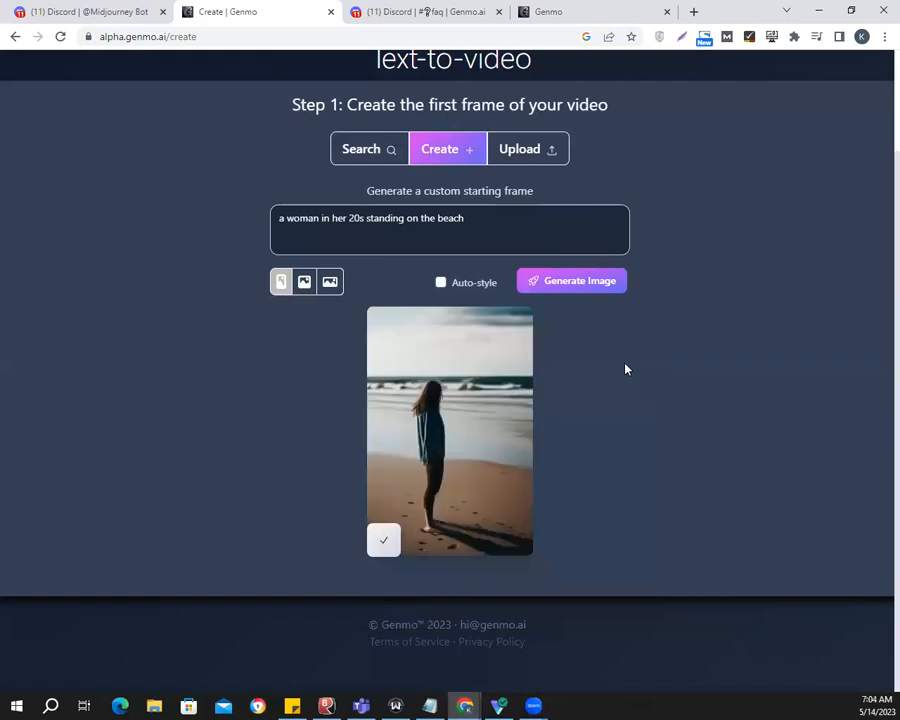
mouse_move(446, 441)
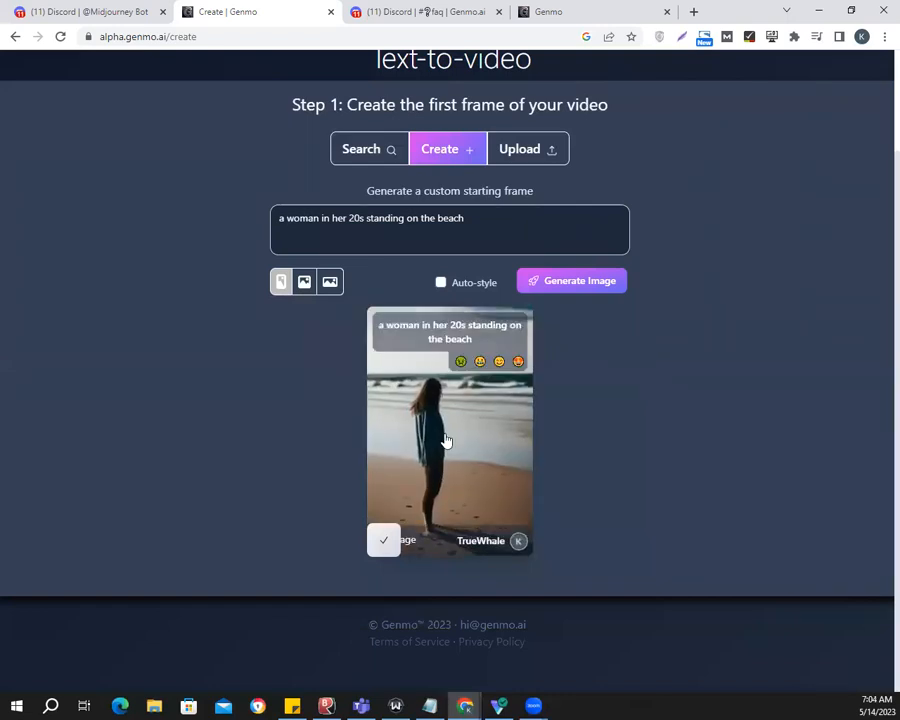
click(385, 540)
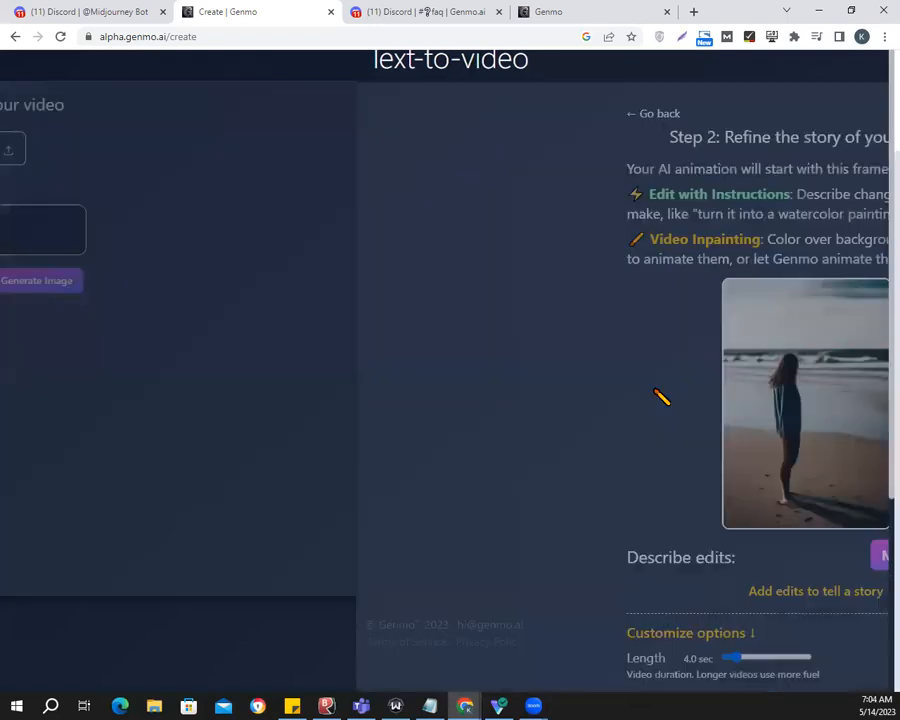
- Add a second edit to the video's story below Edit 1
scroll(645, 382, down, 2)
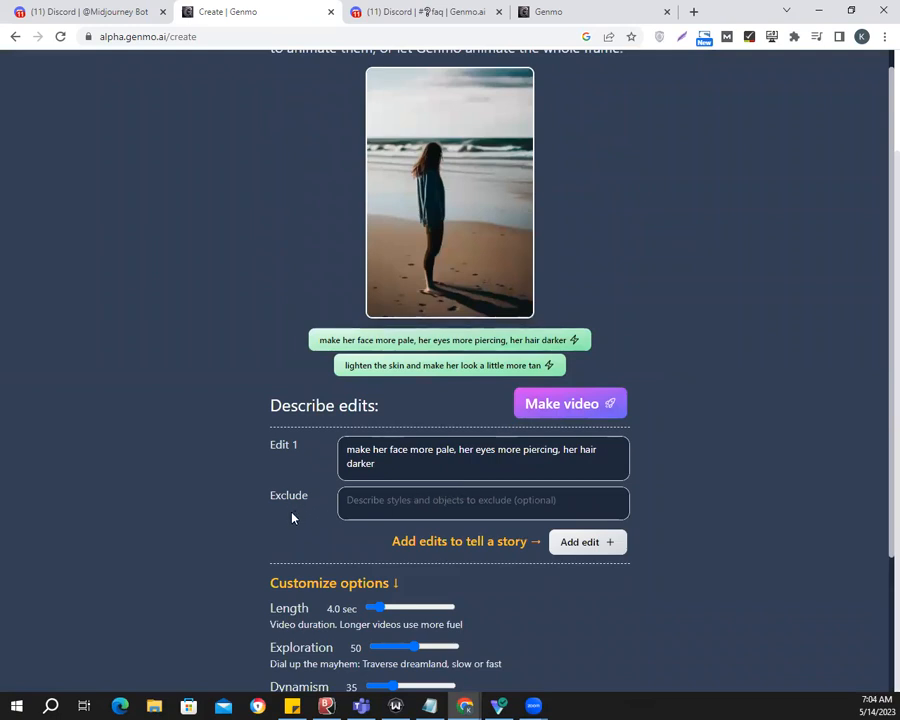
click(584, 543)
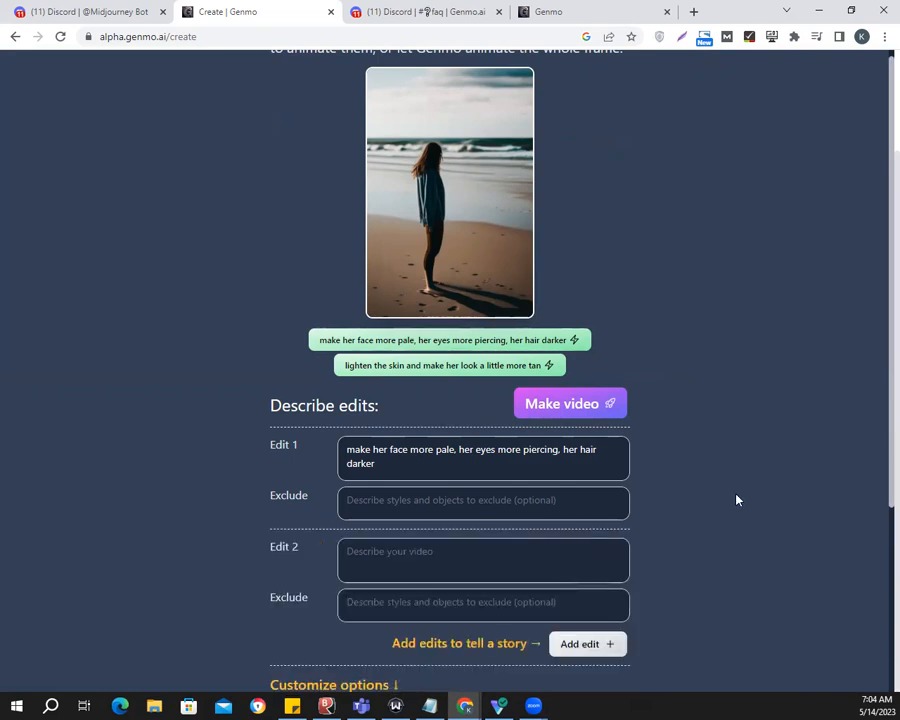
scroll(735, 497, down, 1)
click(430, 496)
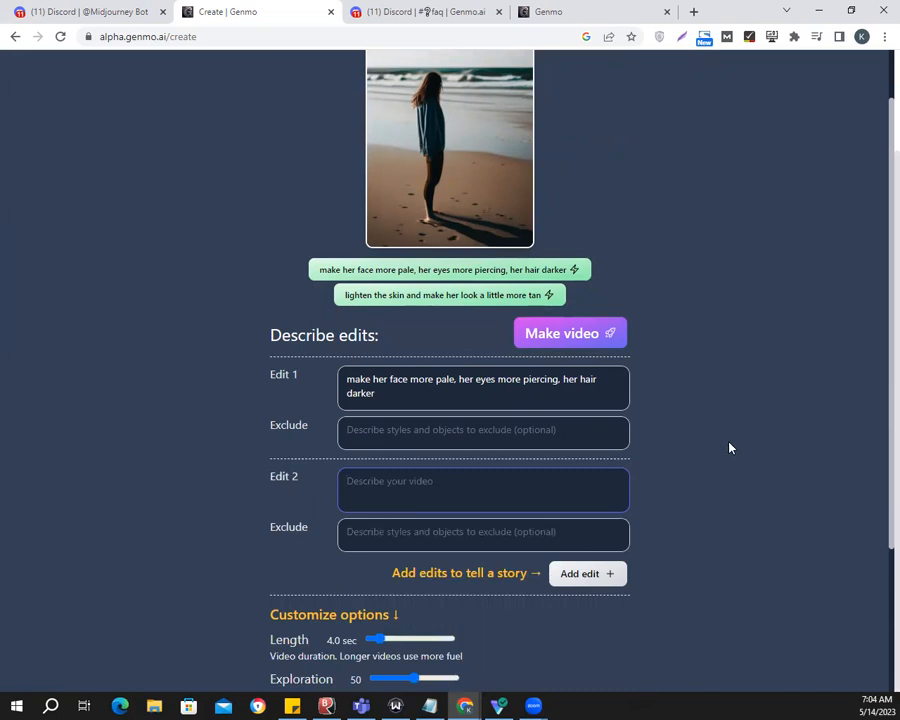
- Replace the Edit 1 description with "woman in a raining street"
click(454, 388)
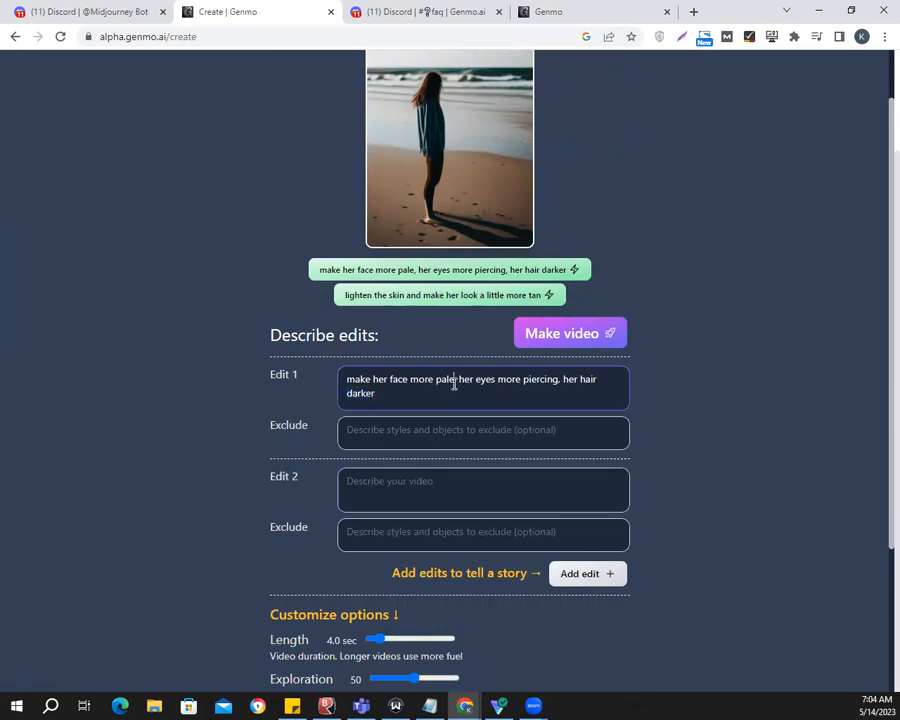
key(ctrl+a)
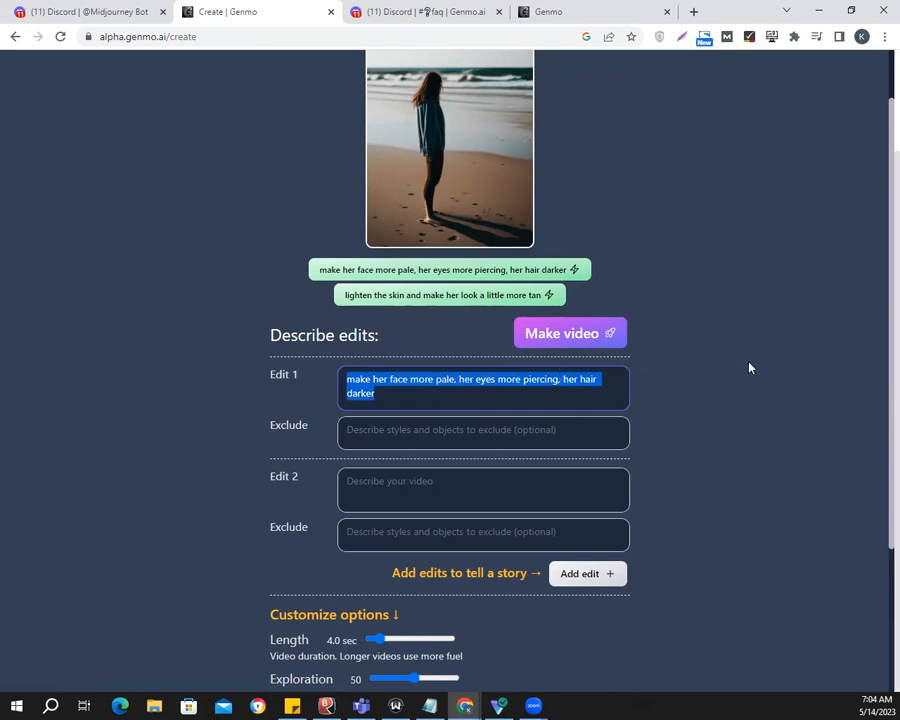
key(BackSpace)
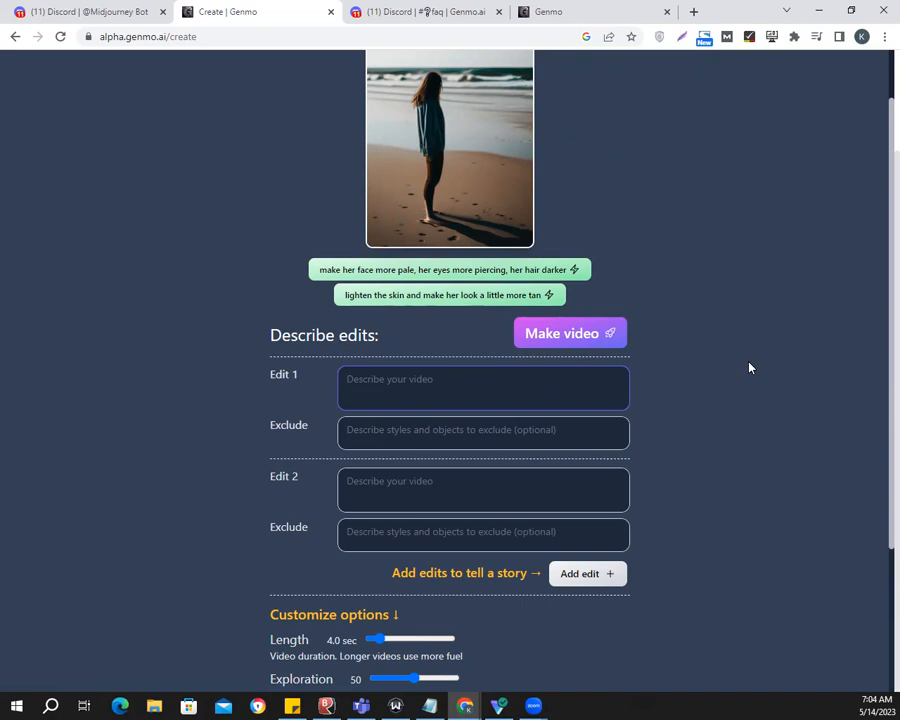
text(woman in a)
text( desert)
key(BackSpace)
key(BackSpace)
key(BackSpace)
key(BackSpace)
key(BackSpace)
key(BackSpace)
text(r)
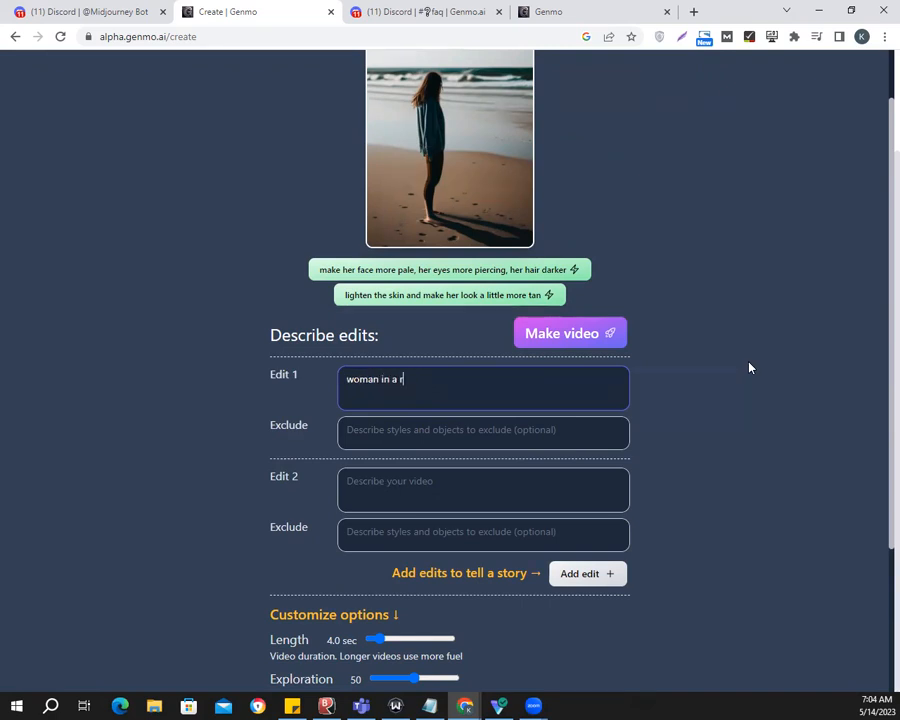
text(aining street)
- Describe Edit 2 as "woman standing in a desert" and add a third edit described as "woman in a fantasy jungle"
click(518, 481)
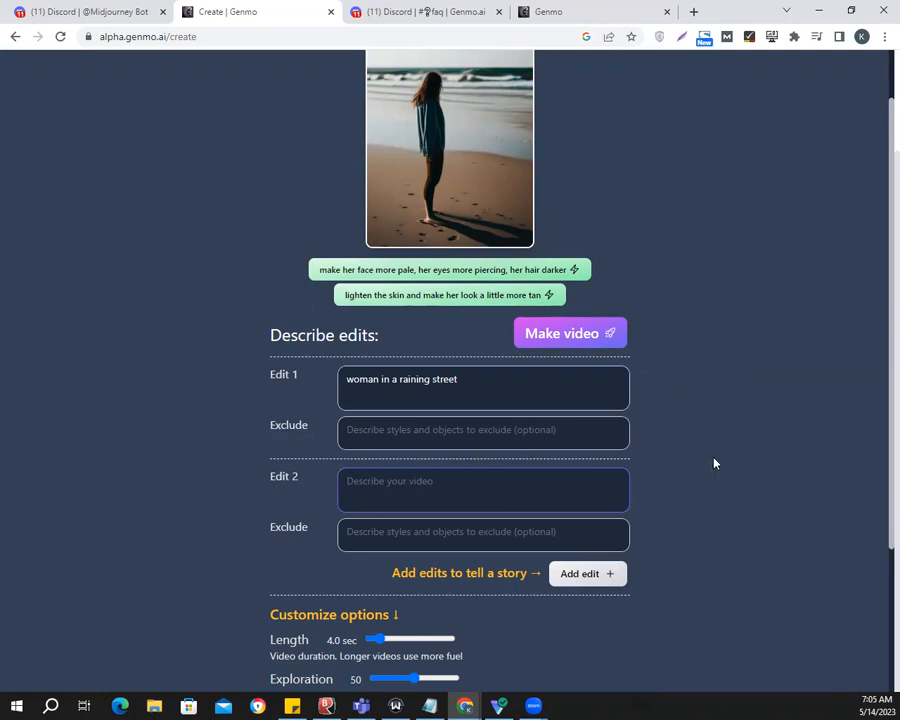
text(woman standing in a desert)
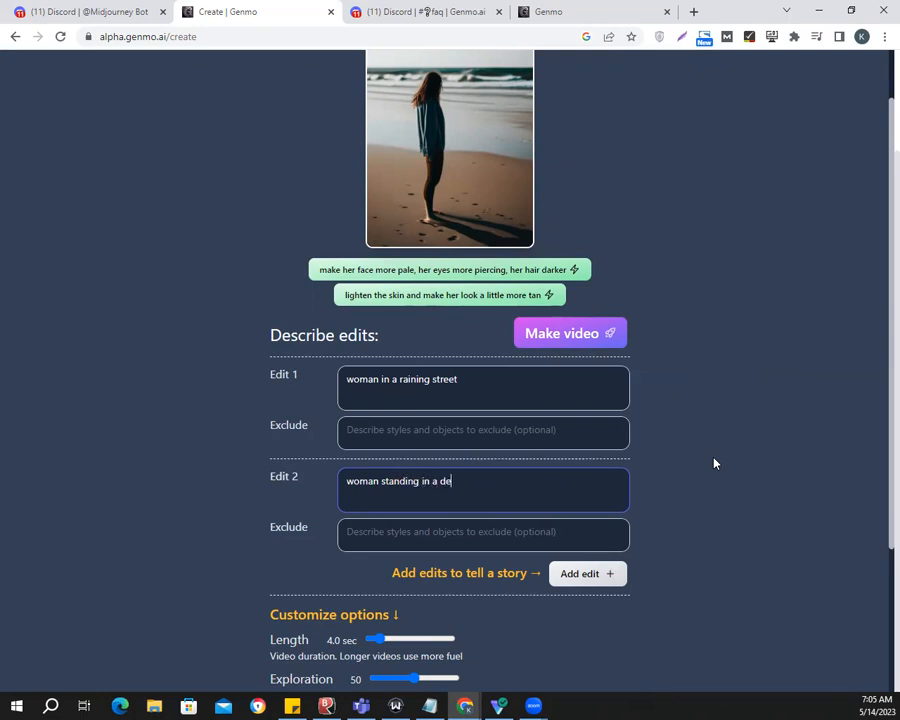
scroll(690, 470, down, 3)
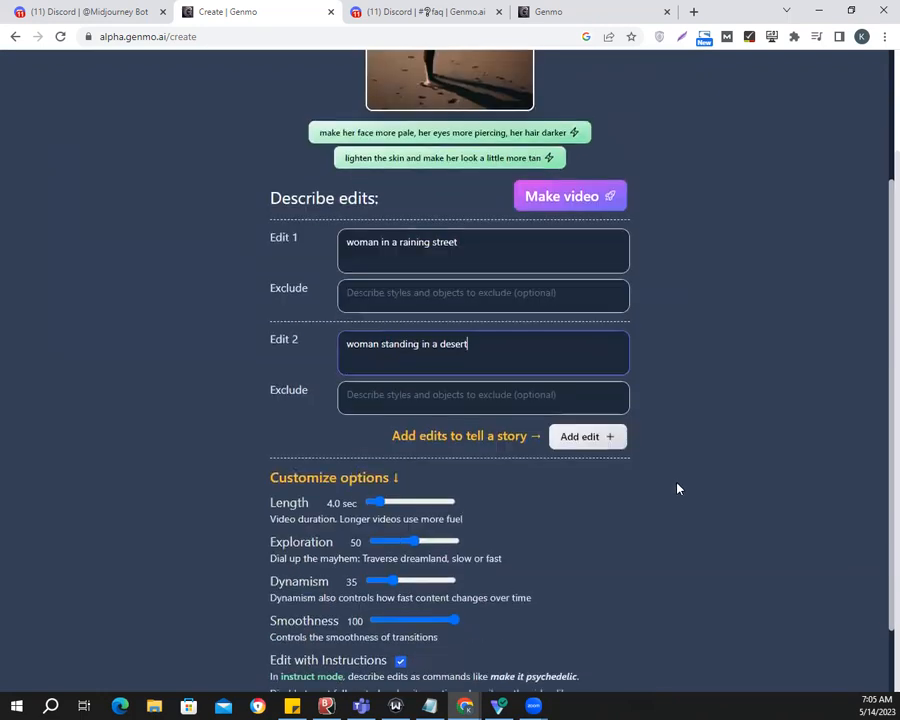
click(593, 440)
click(476, 453)
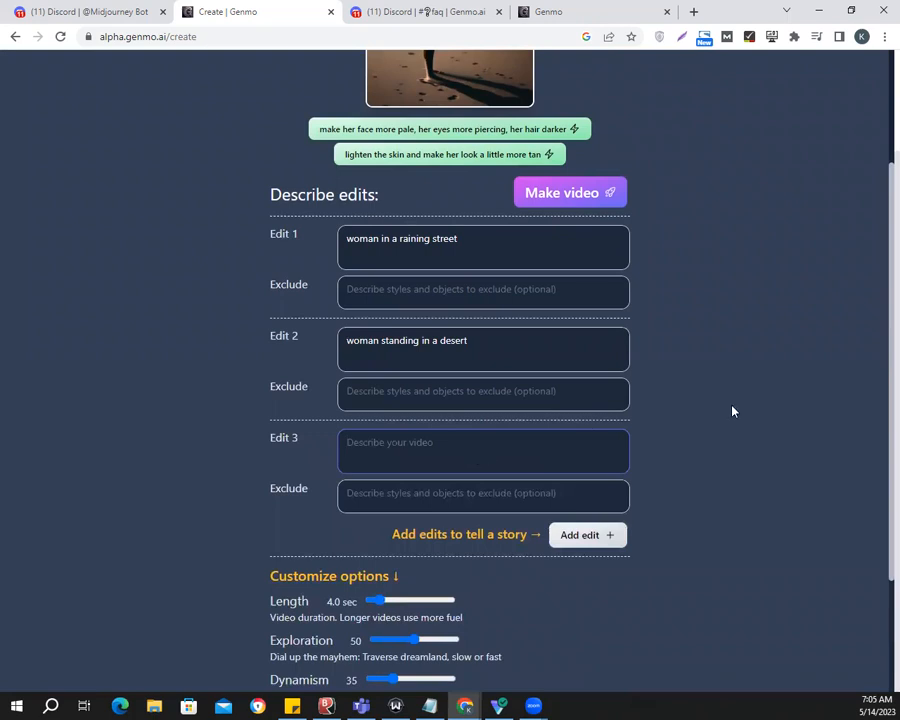
text(woman in a fantasy jungle)
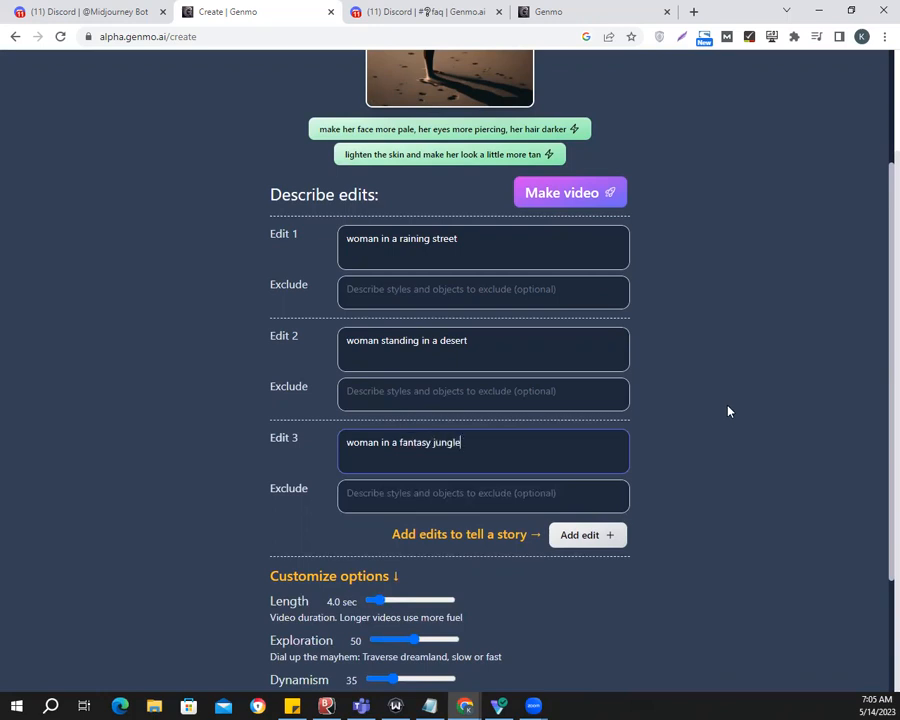
- Examine the video's customization options, from Length, Exploration, Dynamism and Smoothness down to the Seed value and seamless loop setting
scroll(728, 411, down, 3)
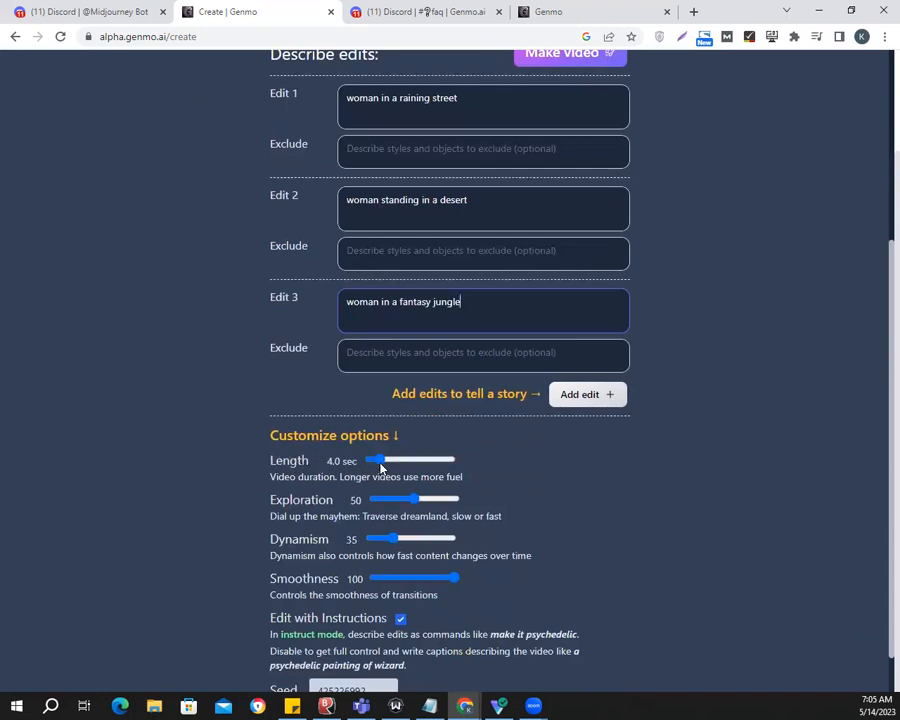
mouse_move(374, 458)
mouse_down()
mouse_move(404, 460)
mouse_move(382, 462)
mouse_up()
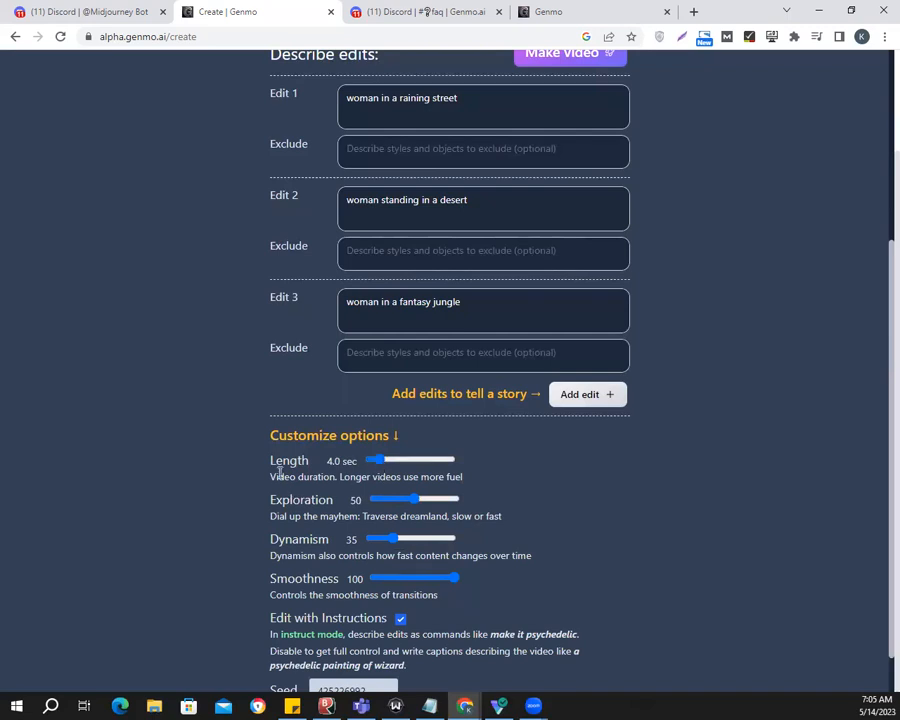
scroll(320, 472, down, 1)
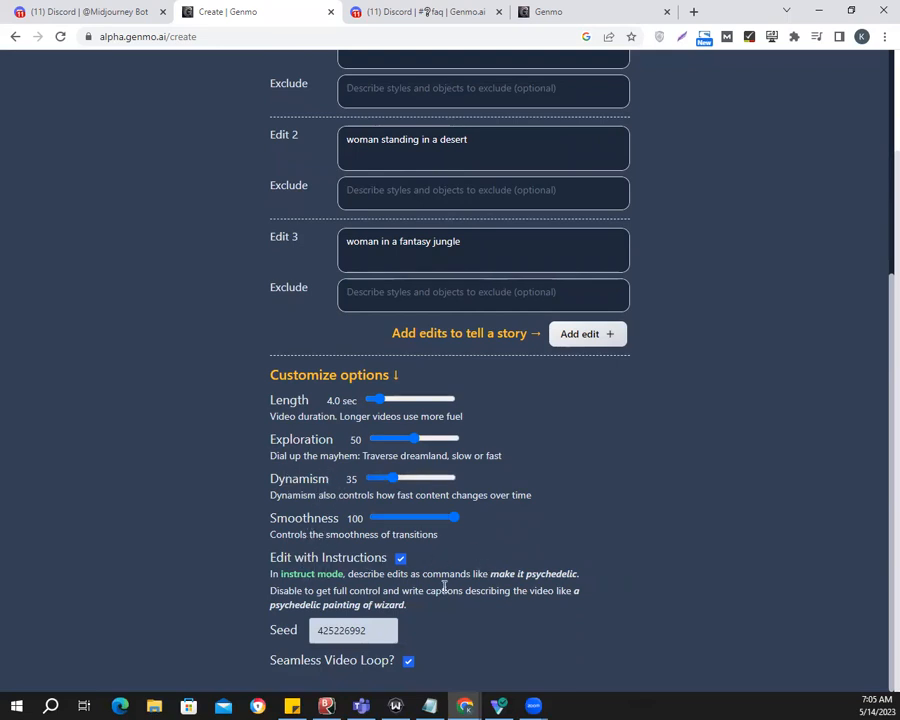
double_click(350, 630)
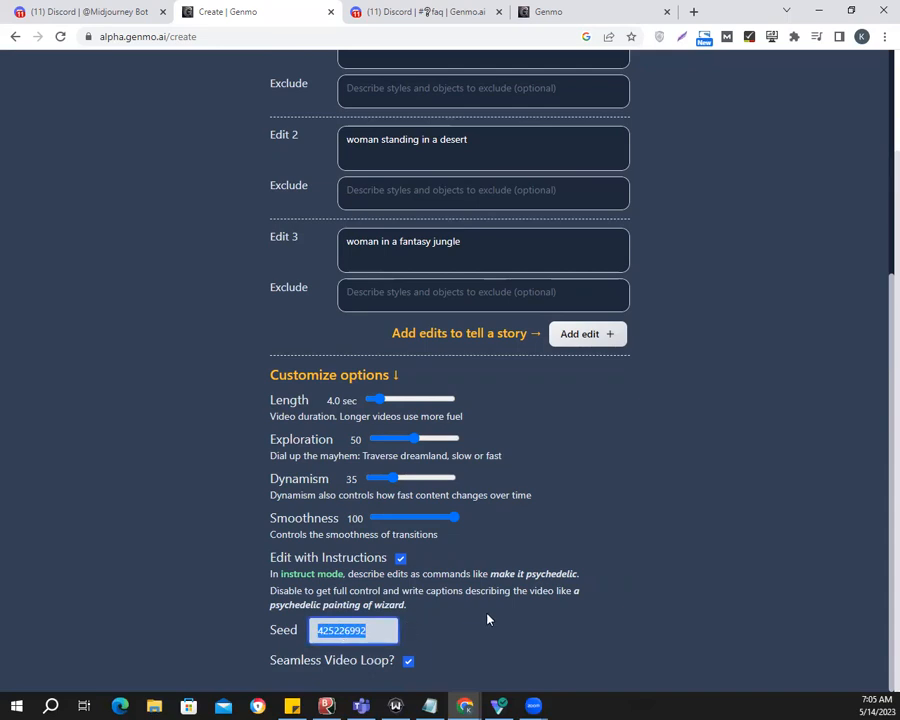
click(644, 502)
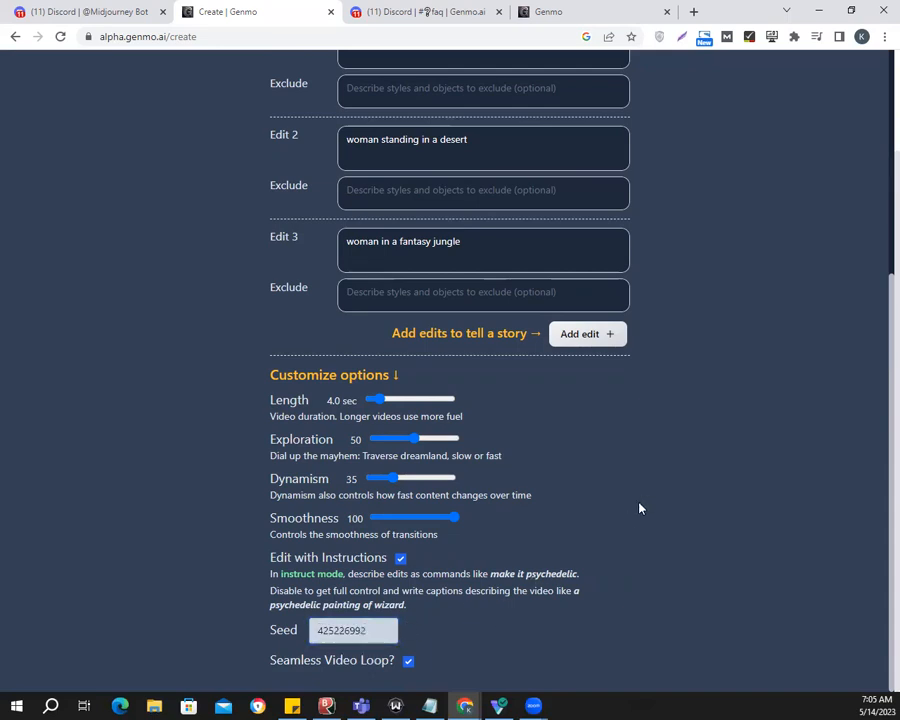
double_click(338, 630)
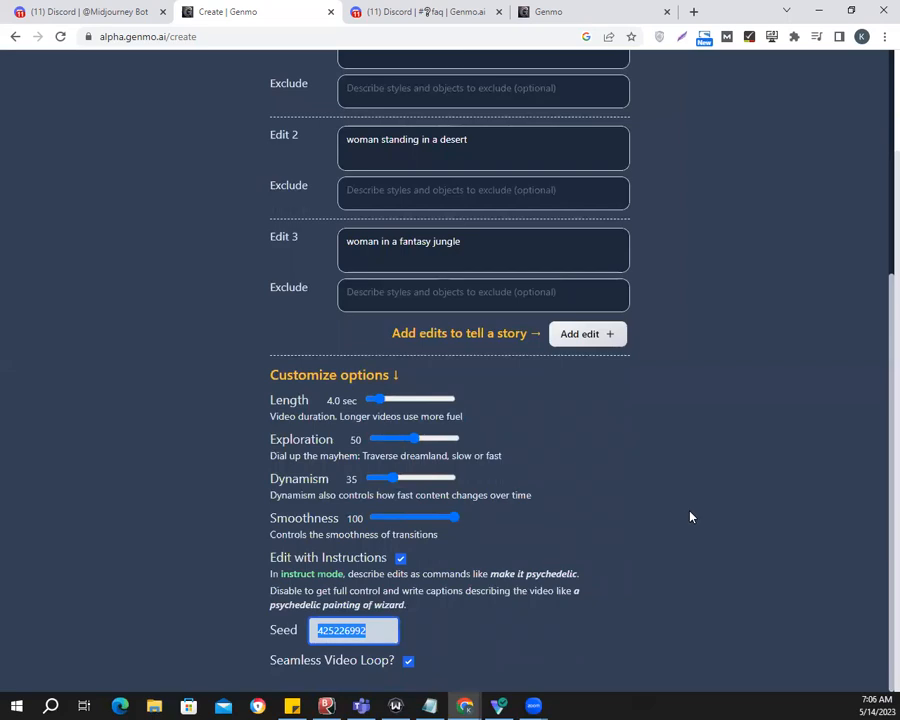
- Review the starting frame and the three described edits, and generate the video from them
scroll(686, 514, up, 4)
scroll(689, 517, up, 3)
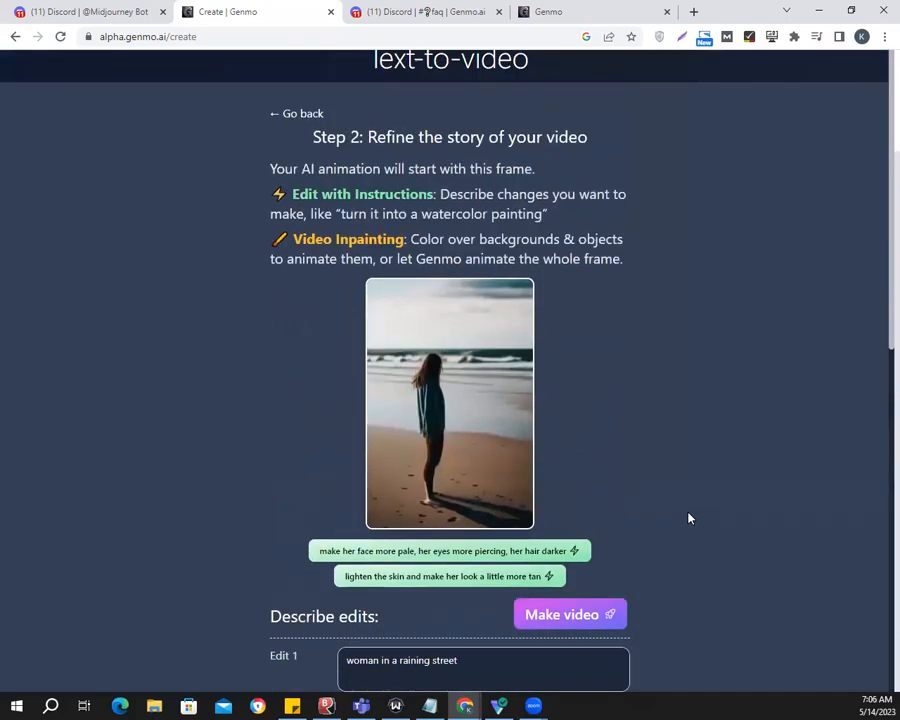
scroll(688, 519, down, 2)
scroll(688, 519, down, 2)
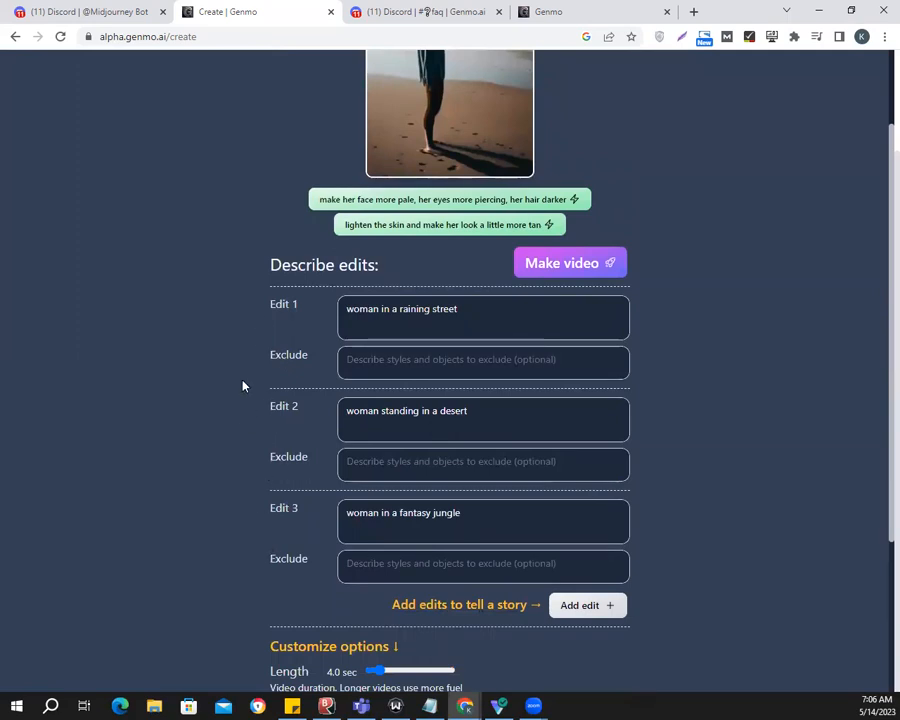
click(570, 265)
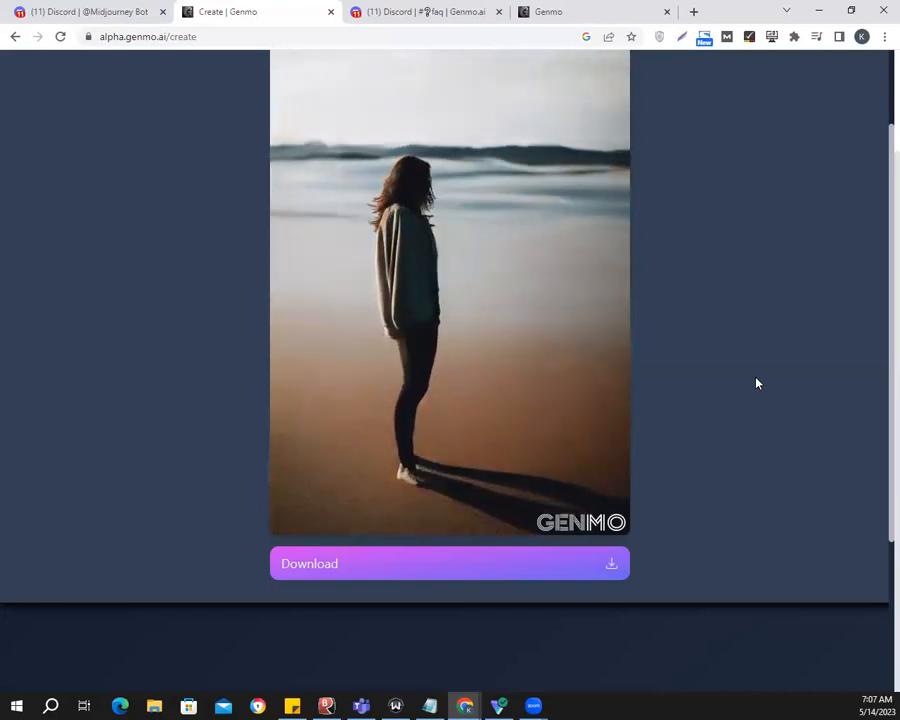
- Remix the generated beach video to reopen its starting frame and described edits for changes
scroll(478, 362, up, 3)
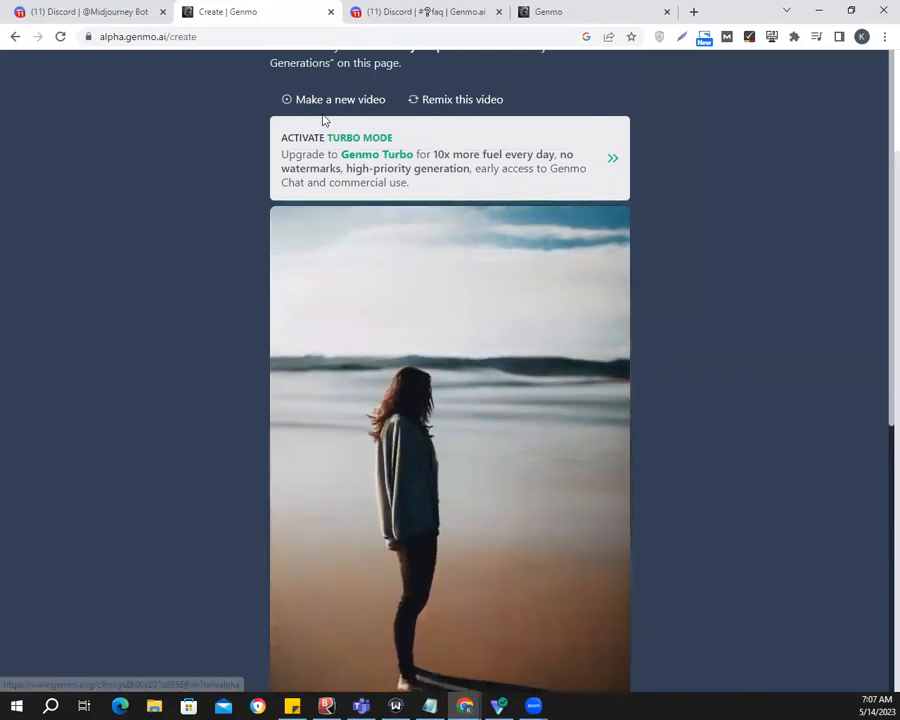
click(463, 100)
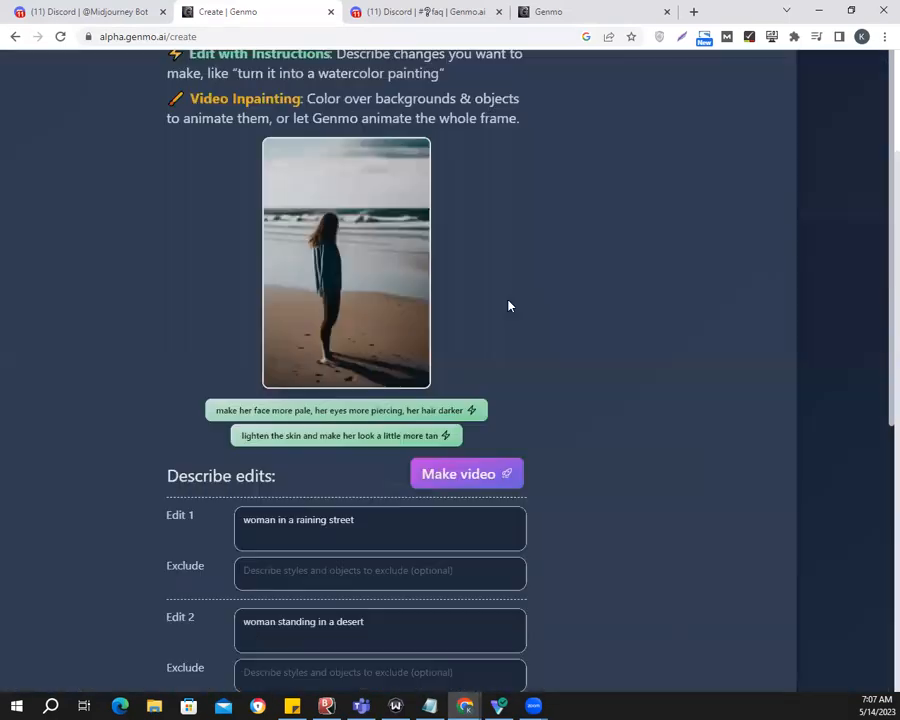
scroll(650, 367, down, 2)
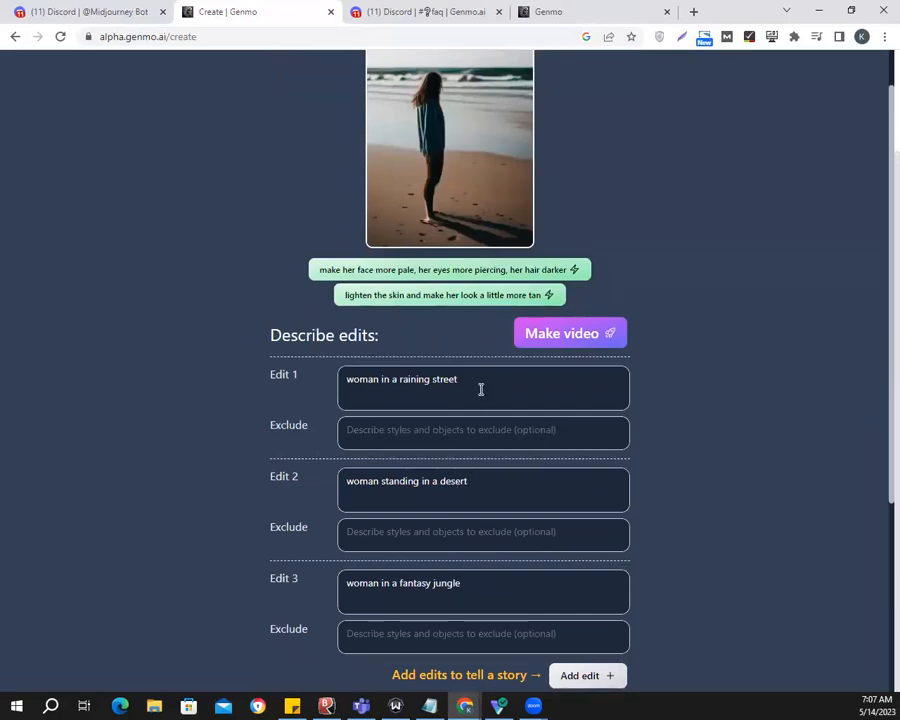
scroll(590, 322, up, 2)
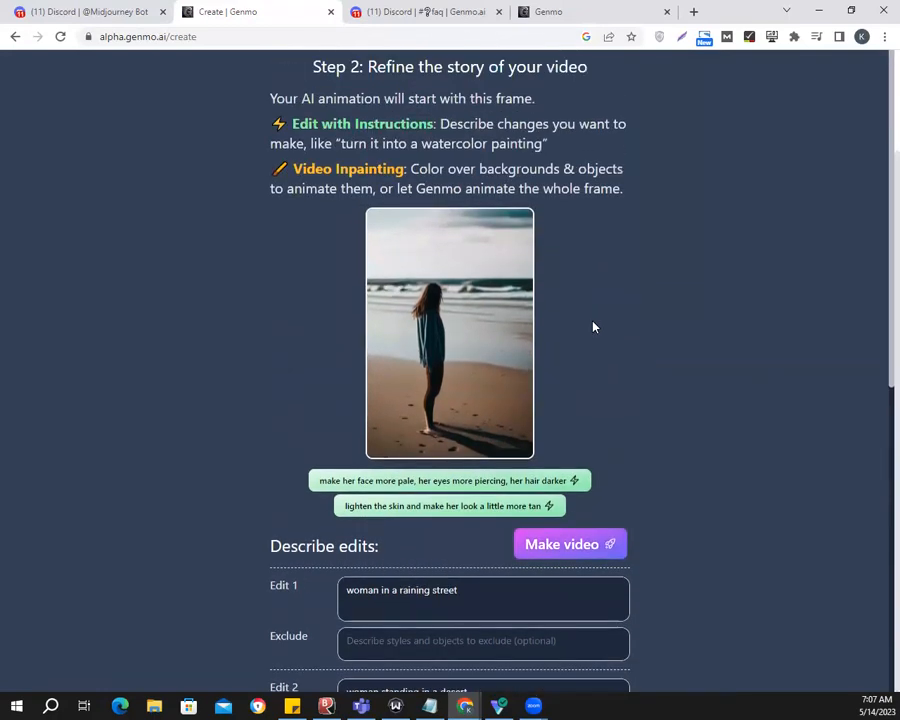
scroll(593, 325, down, 3)
- Change the Edit 1 description to "woman in a busy street"
click(482, 307)
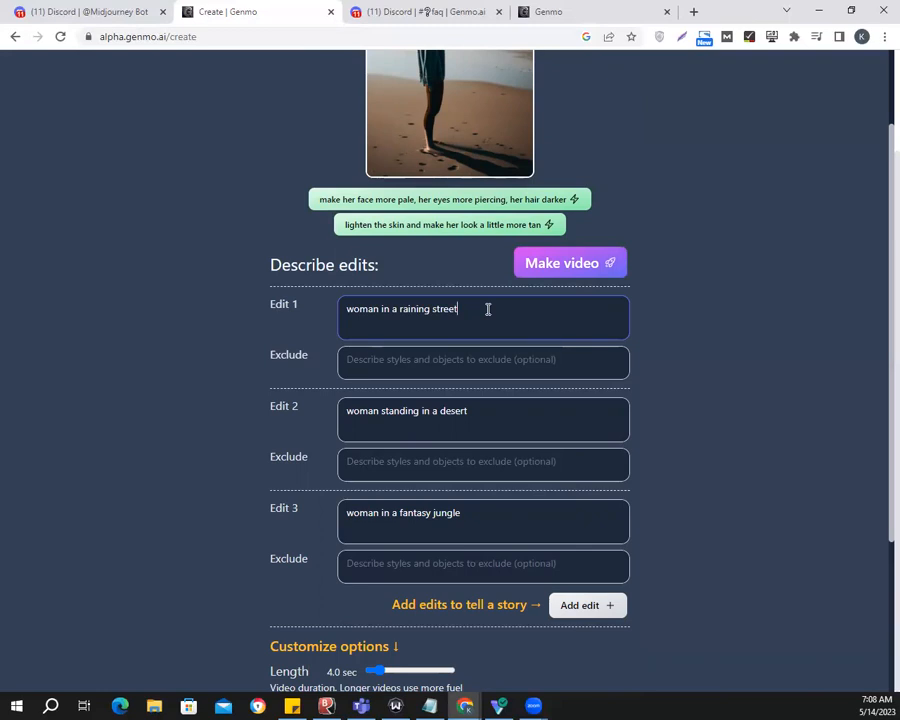
key(BackSpace)
key(BackSpace)
key(BackSpace)
key(BackSpace)
key(BackSpace)
key(BackSpace)
key(BackSpace)
key(BackSpace)
key(BackSpace)
key(BackSpace)
key(BackSpace)
key(BackSpace)
key(BackSpace)
key(BackSpace)
text(busy street)
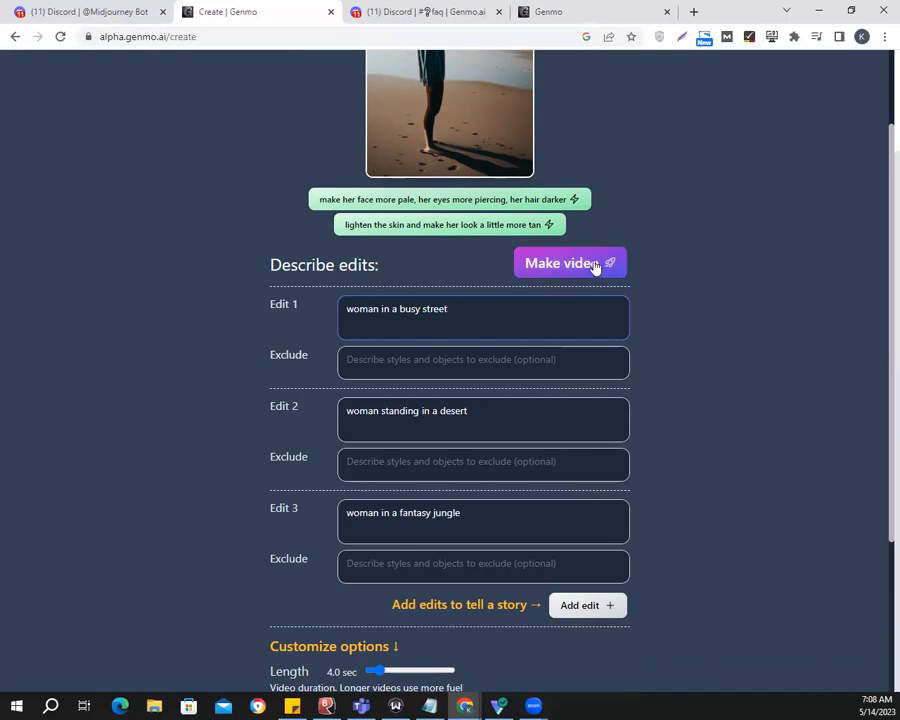
- Reword Edit 1 as "woman standing in a busy street" and submit the remixed video for generation
click(378, 310)
text(standing)
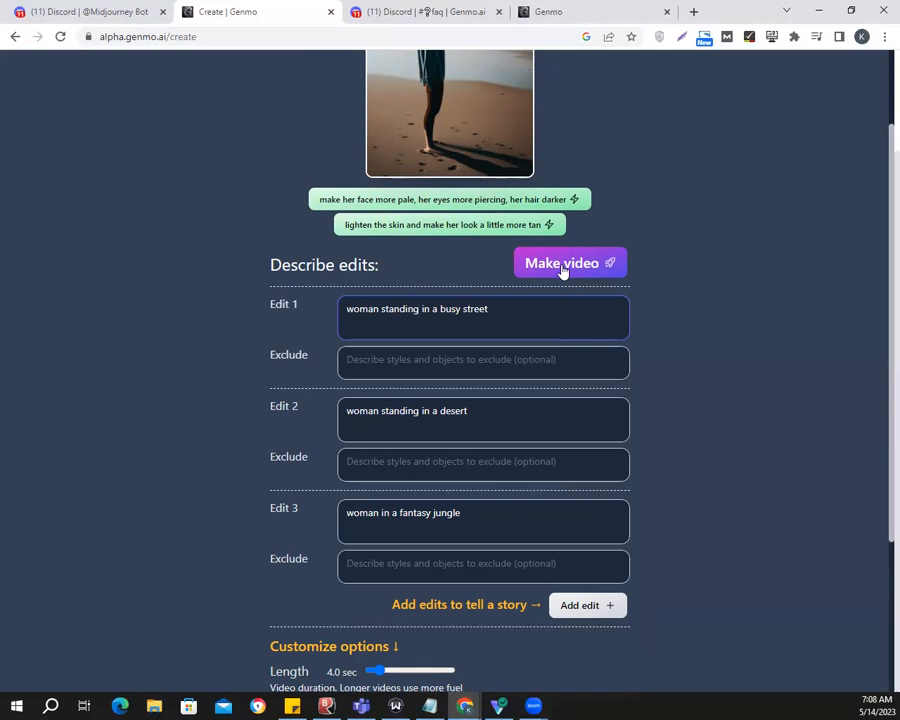
click(562, 270)
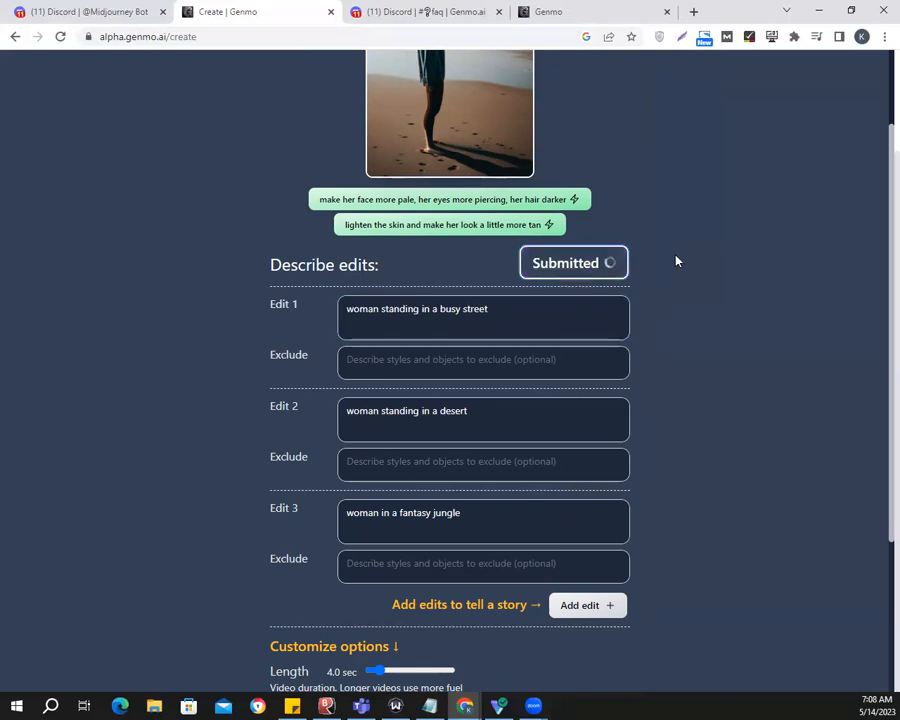